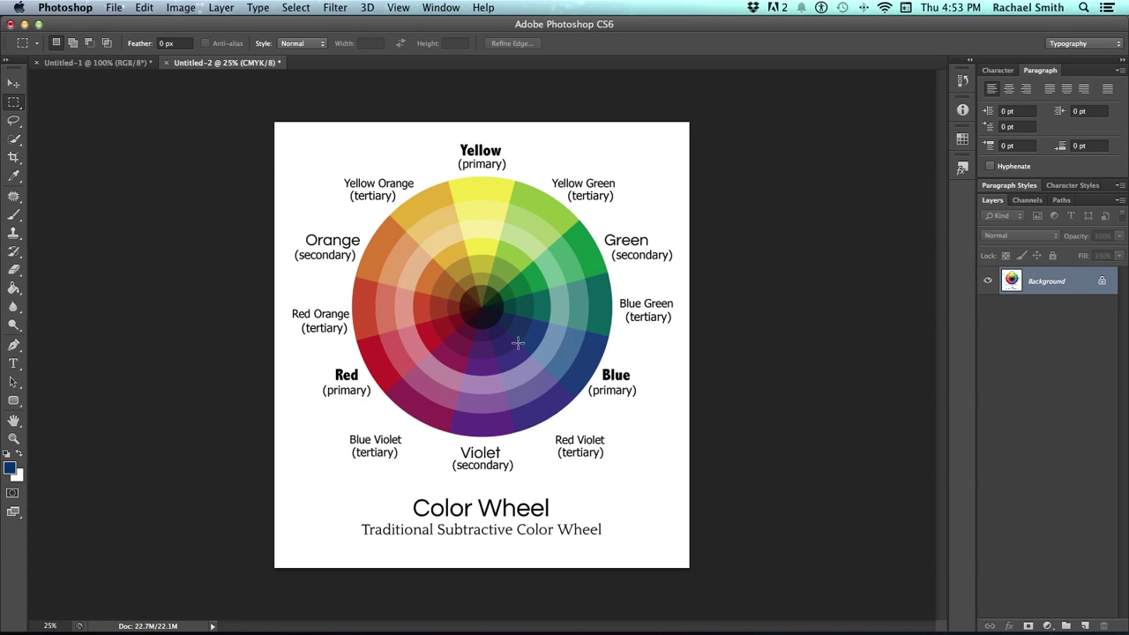
Open the foreground Color Picker and move the dialog aside.
click(10, 470)
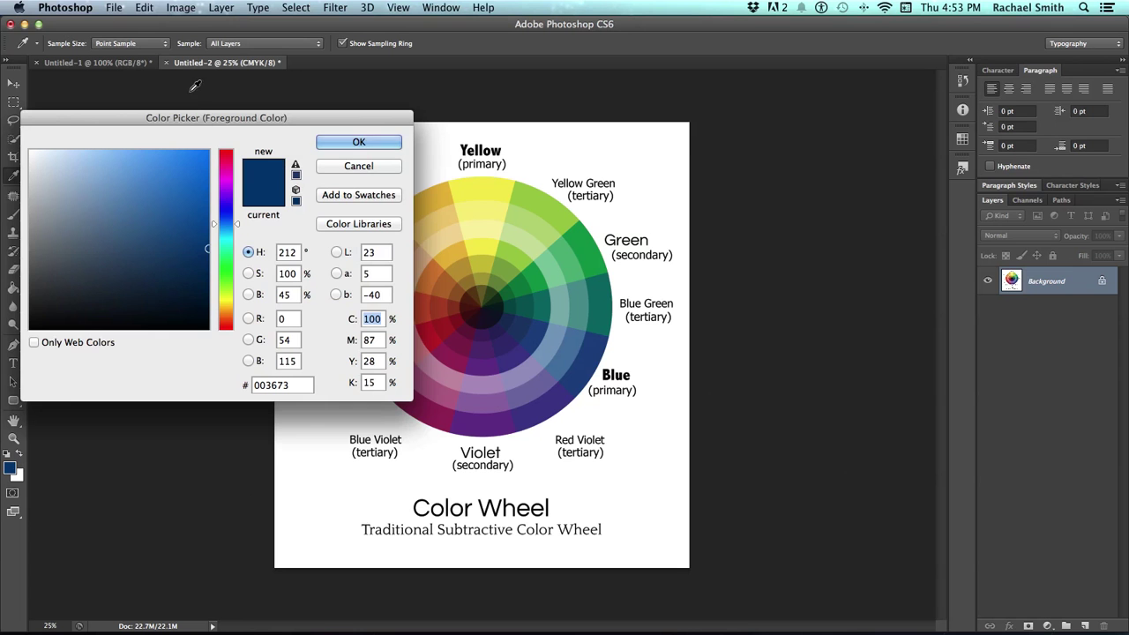
drag(192, 112, 268, 121)
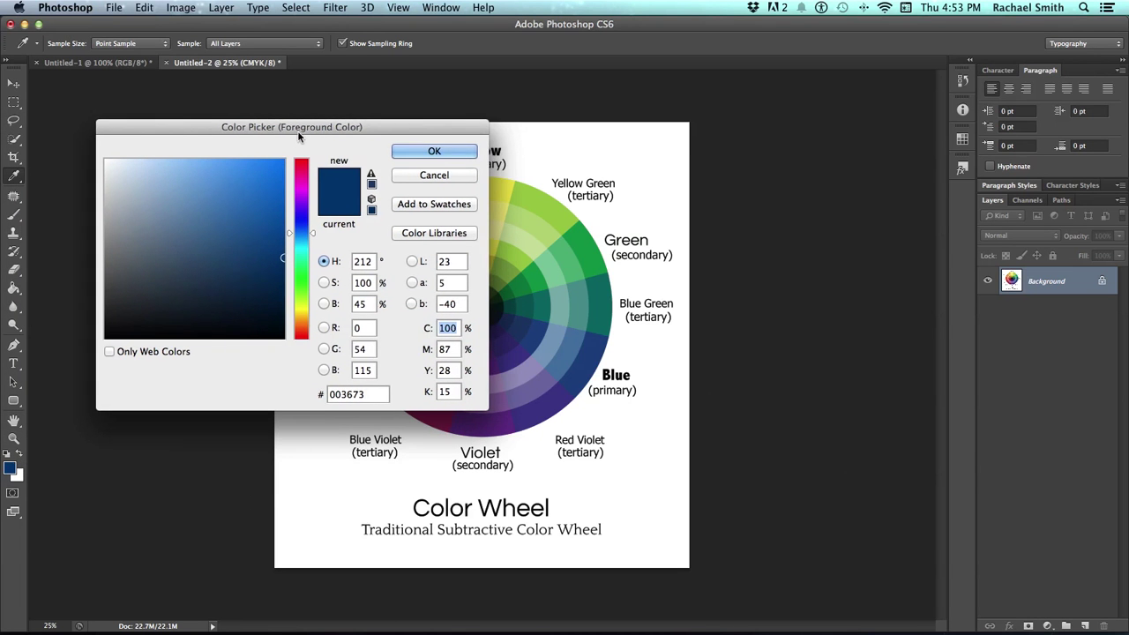
drag(298, 132, 324, 155)
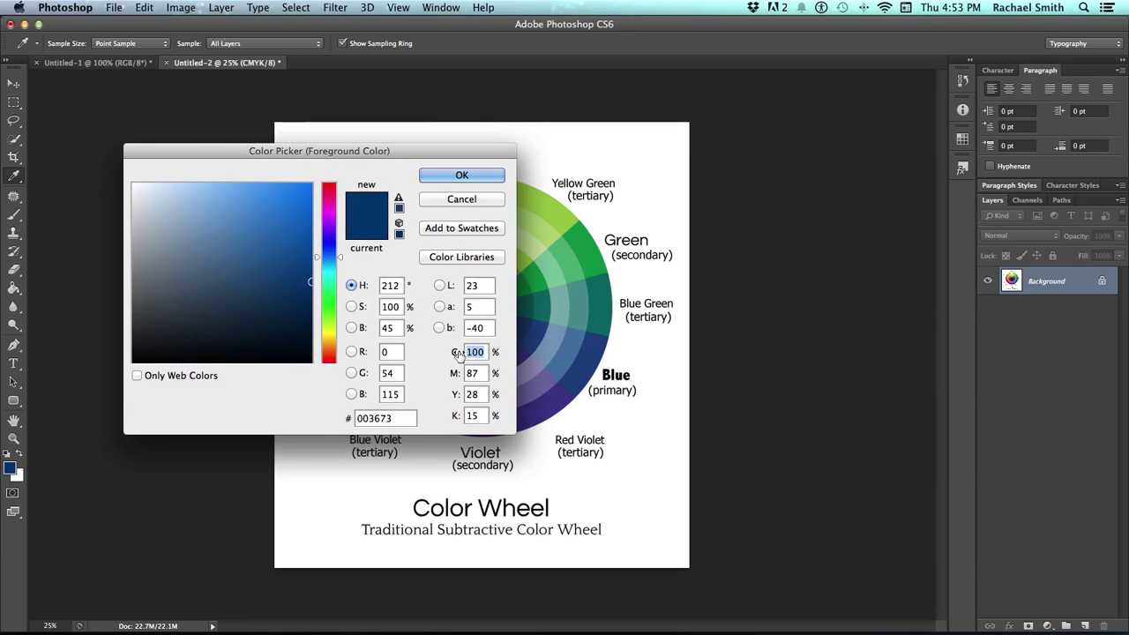
Set magenta, yellow and black to 0, leaving cyan at 100.
key(Tab)
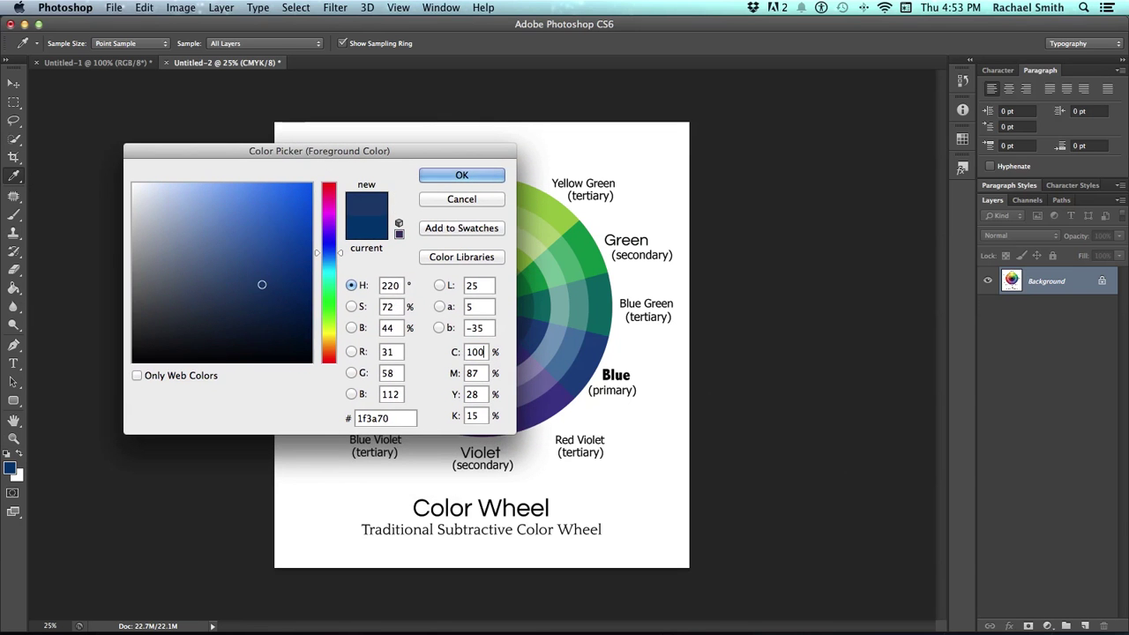
text(0)
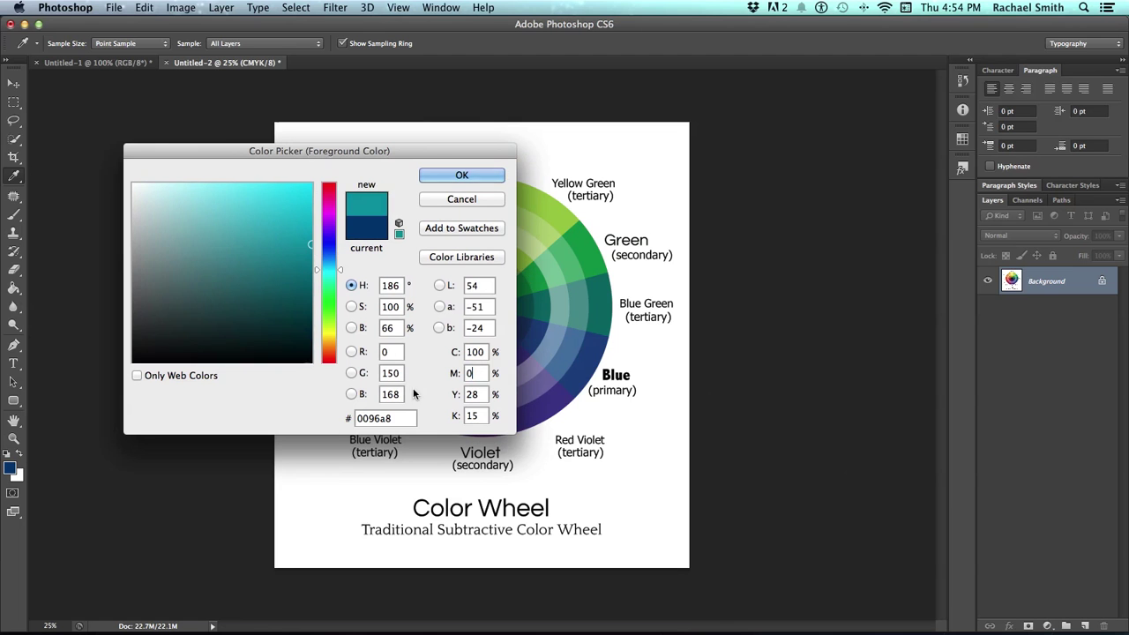
key(Tab)
text(0)
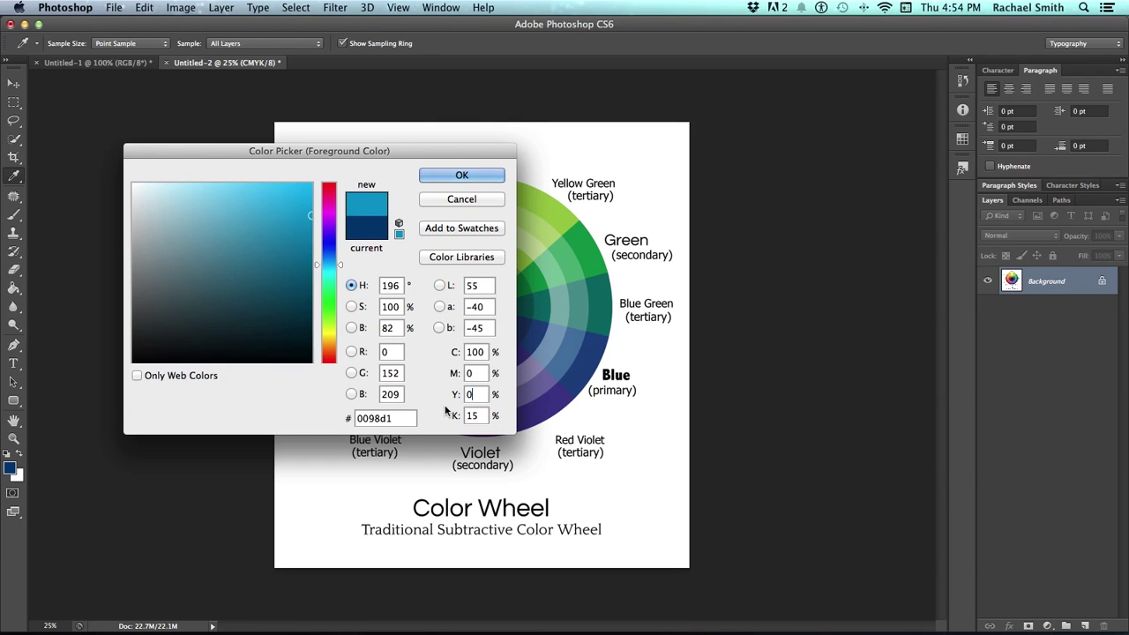
key(Tab)
text(0)
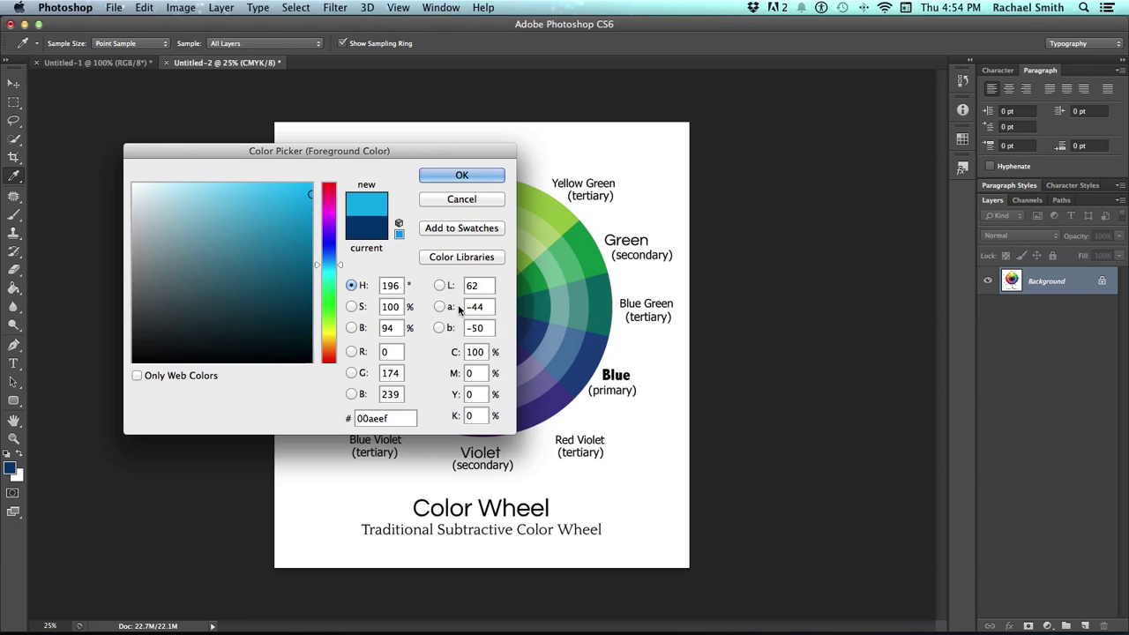
drag(396, 421, 346, 418)
drag(453, 352, 456, 353)
Preview pure magenta with C 0 and M 100, then return magenta to 0.
double_click(476, 352)
text(0)
key(Tab)
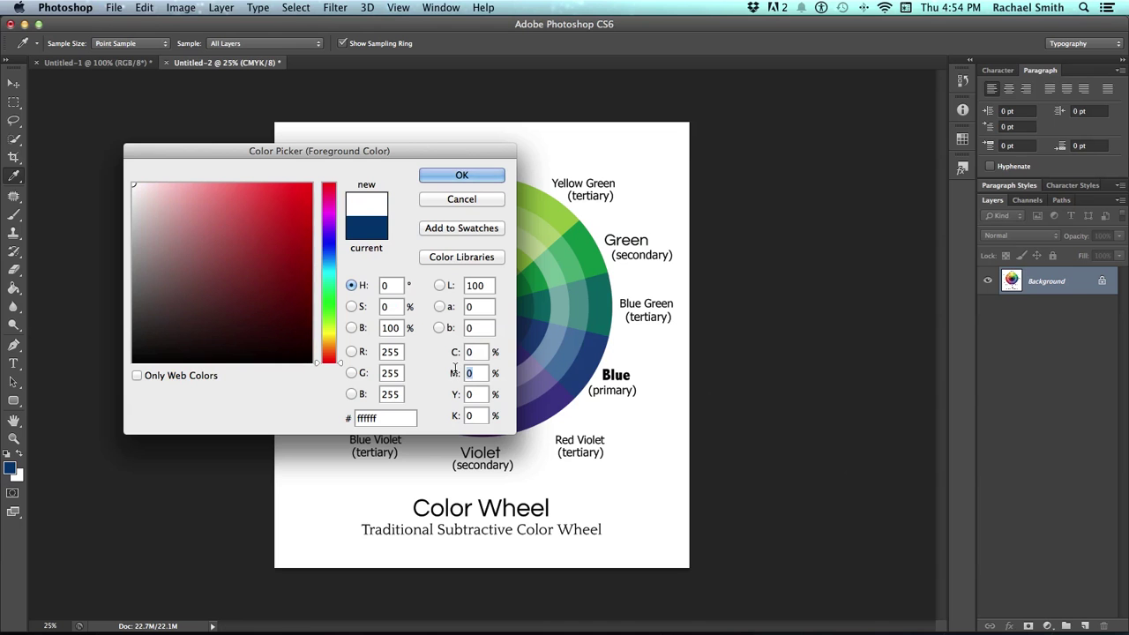
text(100)
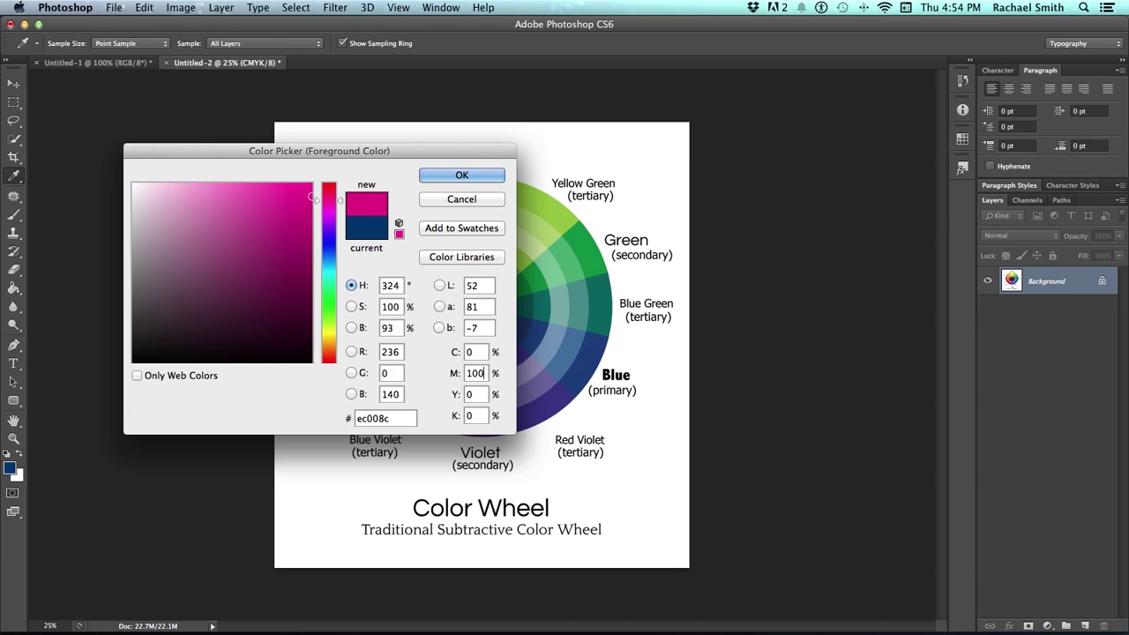
click(454, 369)
text(0)
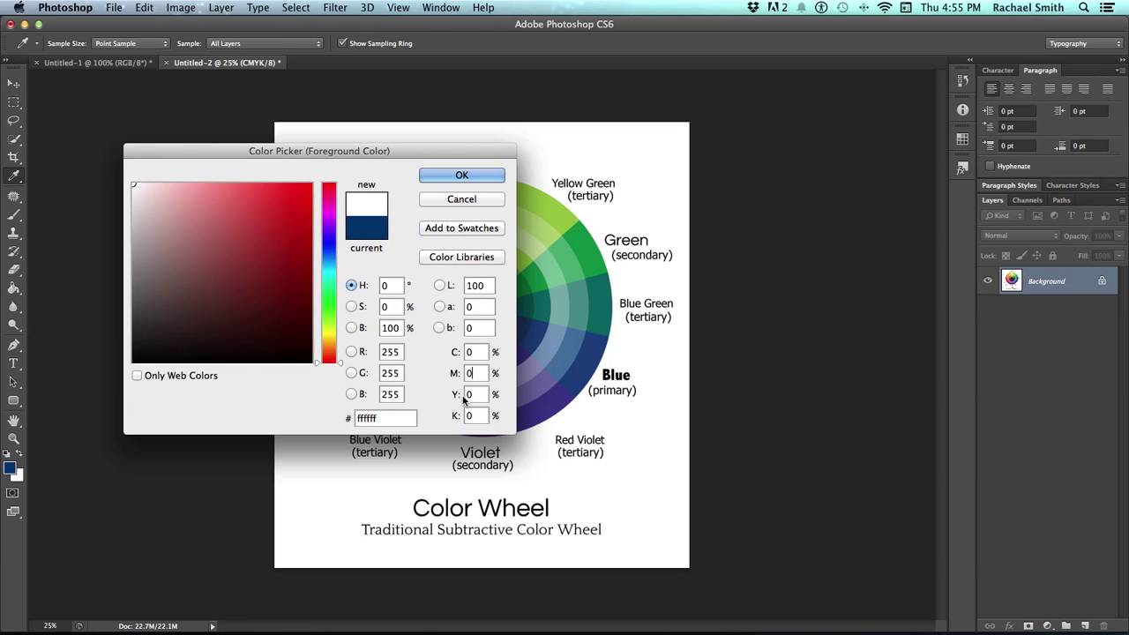
Scrub yellow up to 100 and back down to 0.
drag(455, 399, 675, 408)
key(shift+Tab)
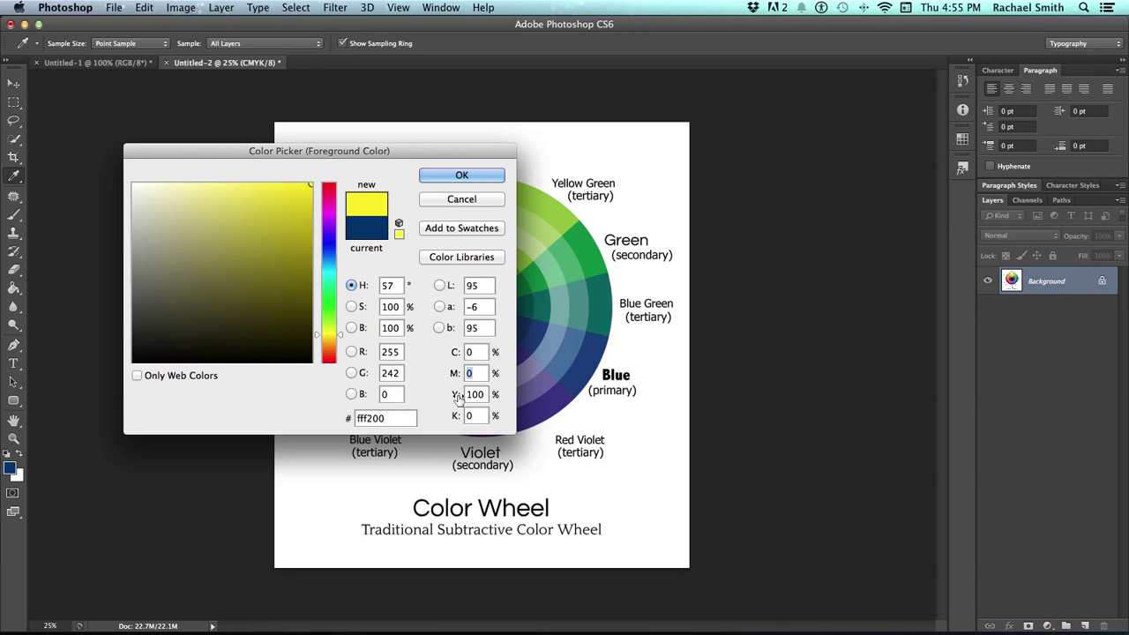
drag(456, 399, 337, 386)
key(shift+Tab)
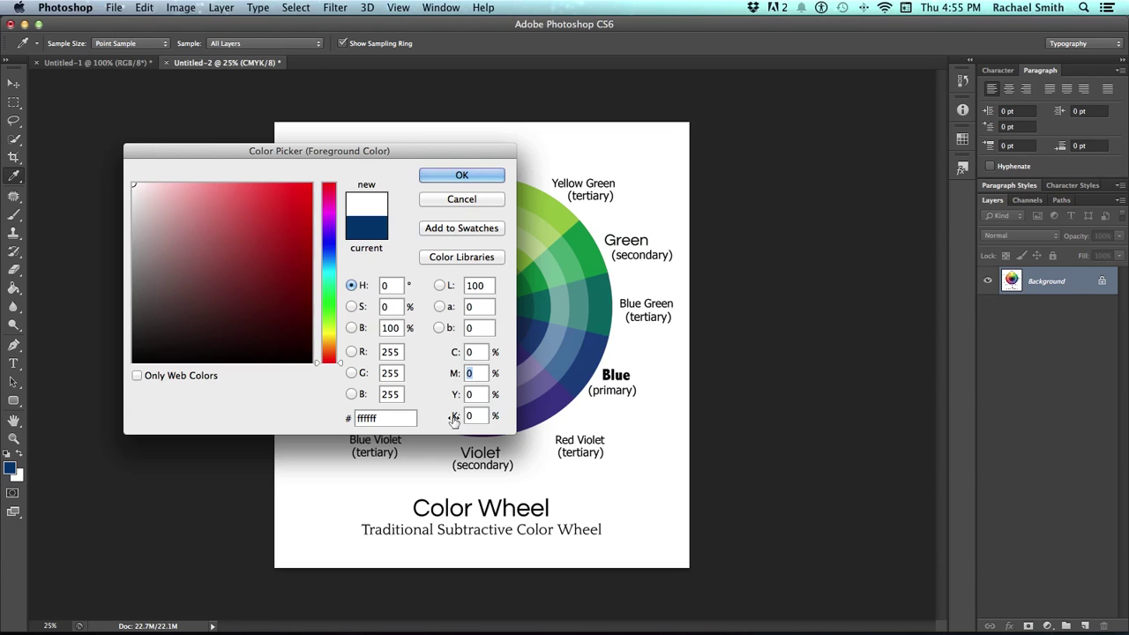
drag(455, 419, 556, 426)
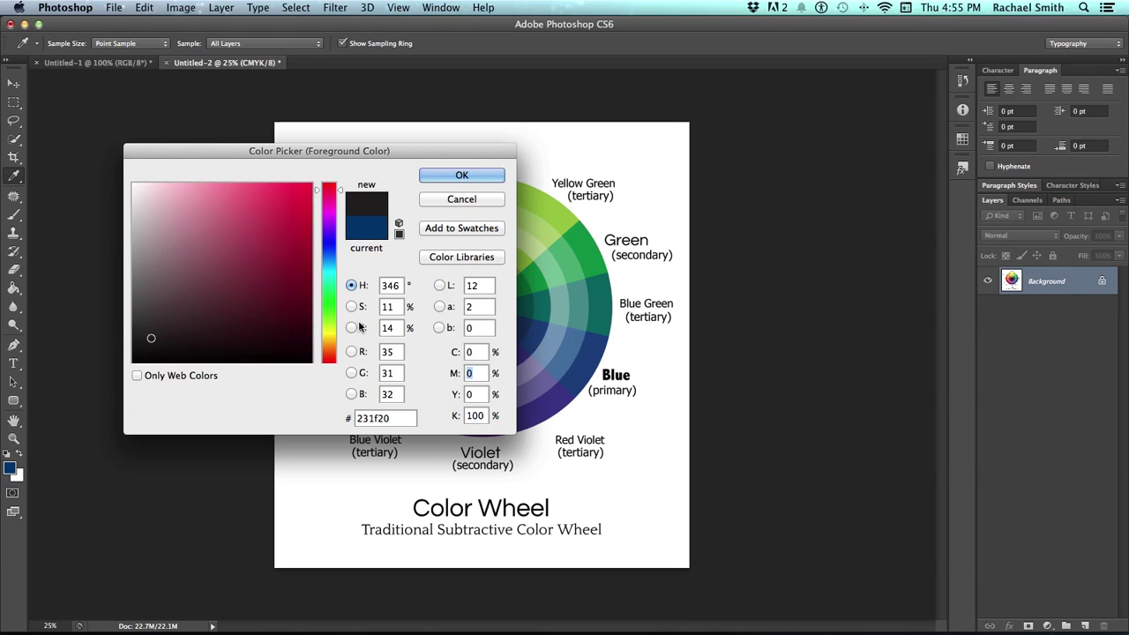
drag(458, 422, 380, 414)
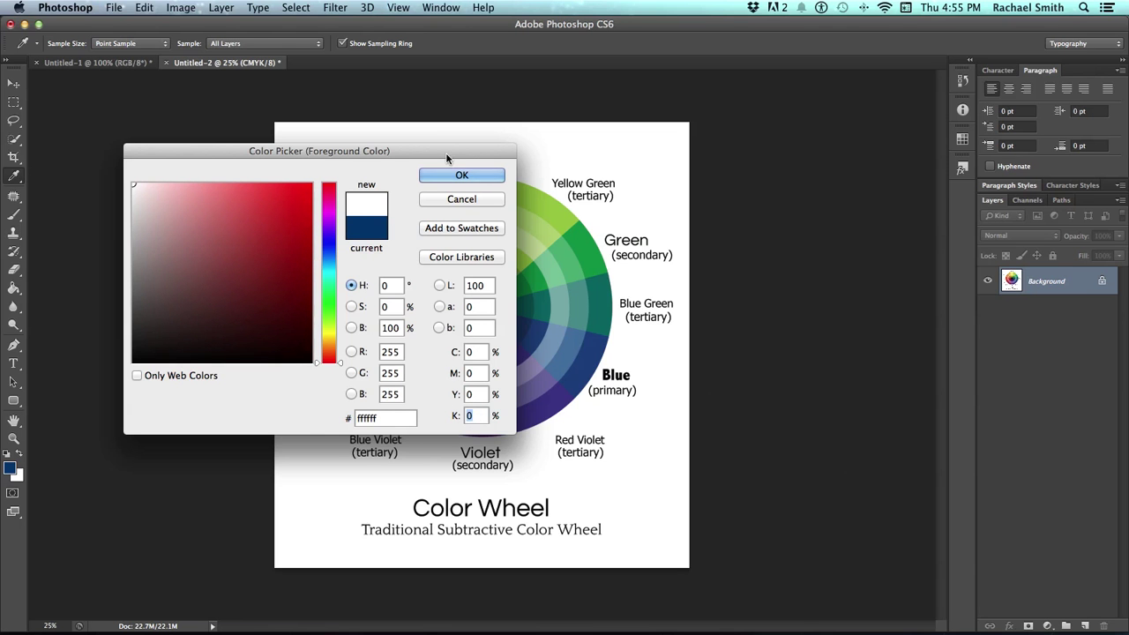
drag(450, 153, 384, 176)
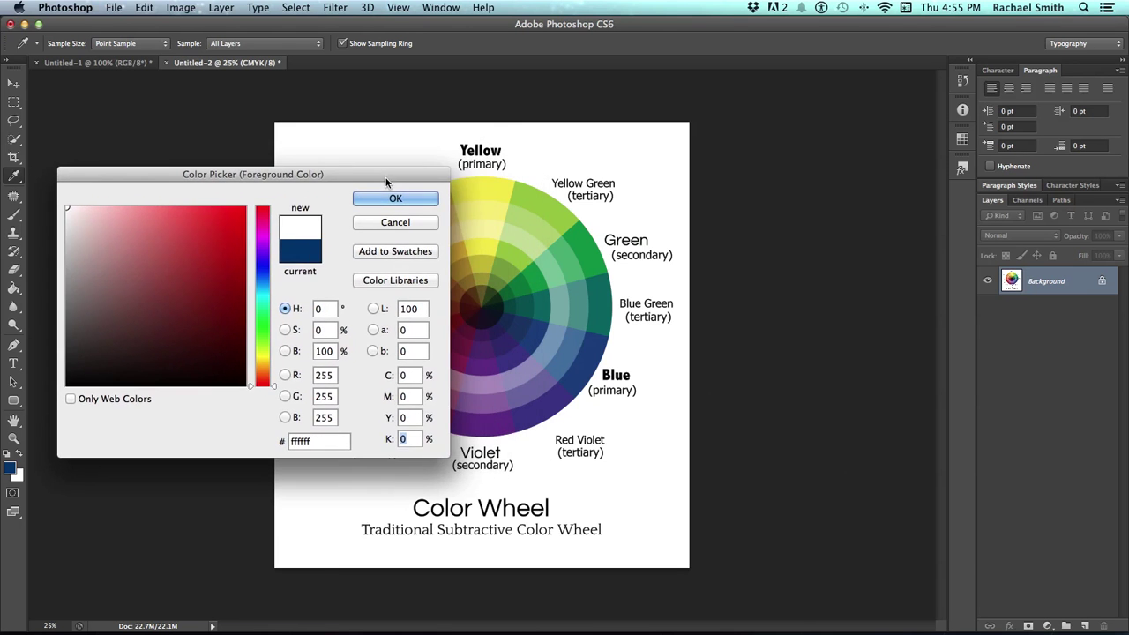
Sample the wheel's Green and adjust it to CMYK 85/30/100/0 (hex 2f8a47).
click(595, 244)
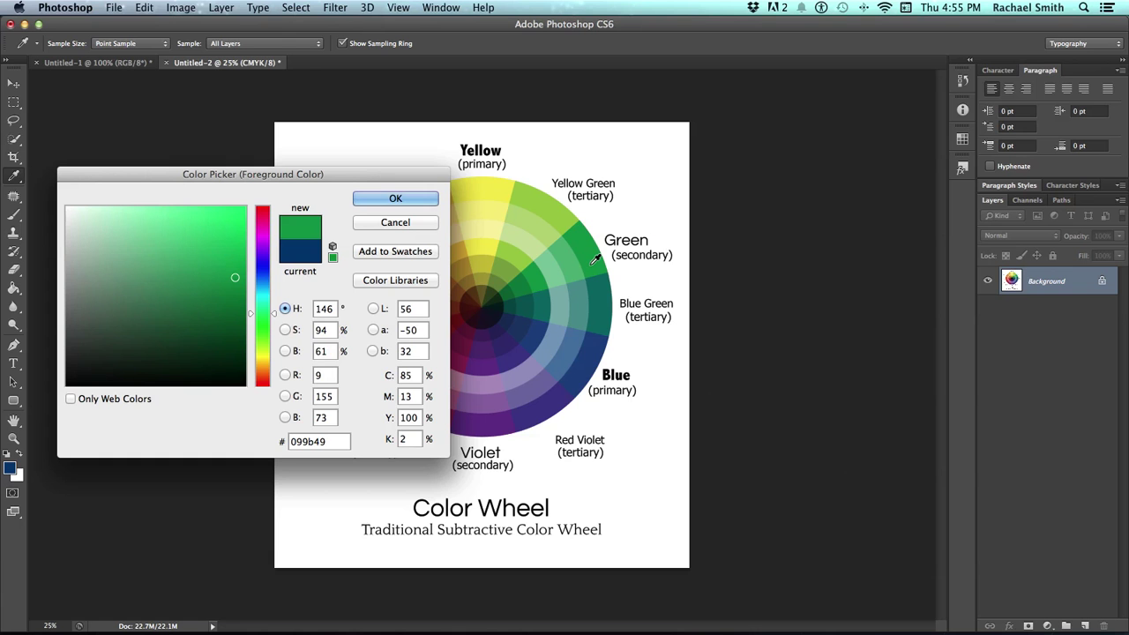
drag(365, 177, 361, 157)
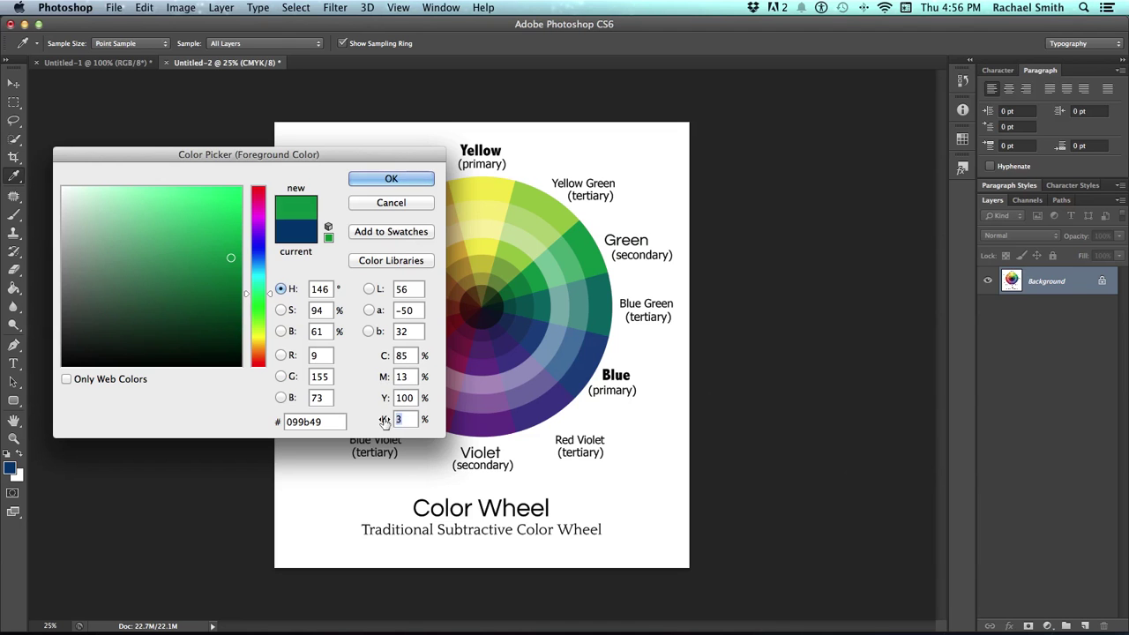
drag(384, 420, 360, 422)
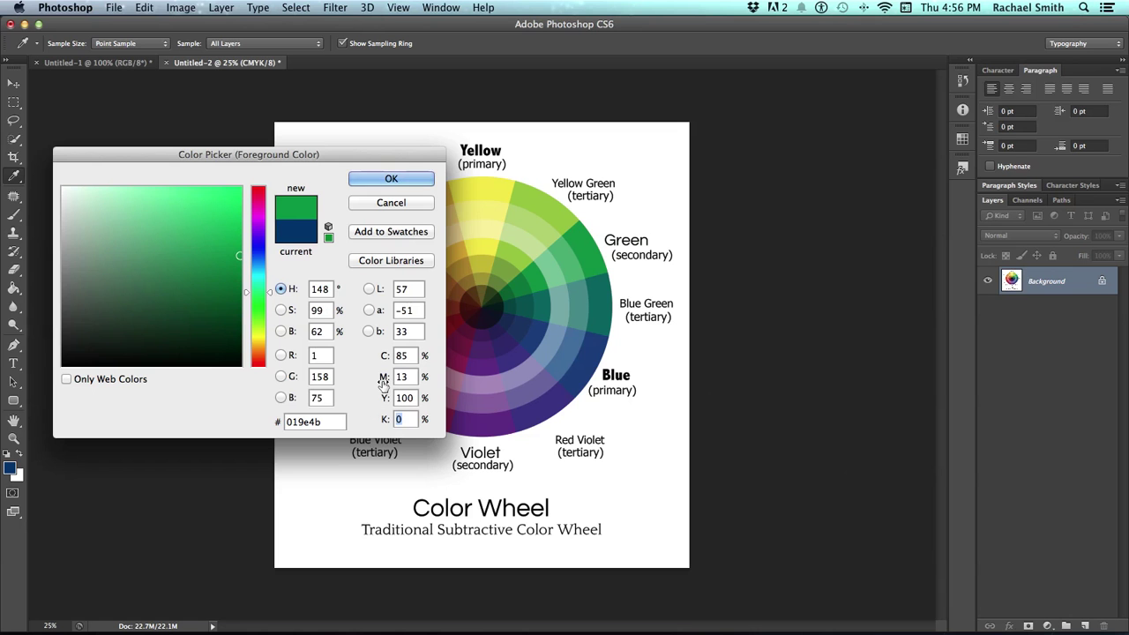
drag(382, 379, 387, 379)
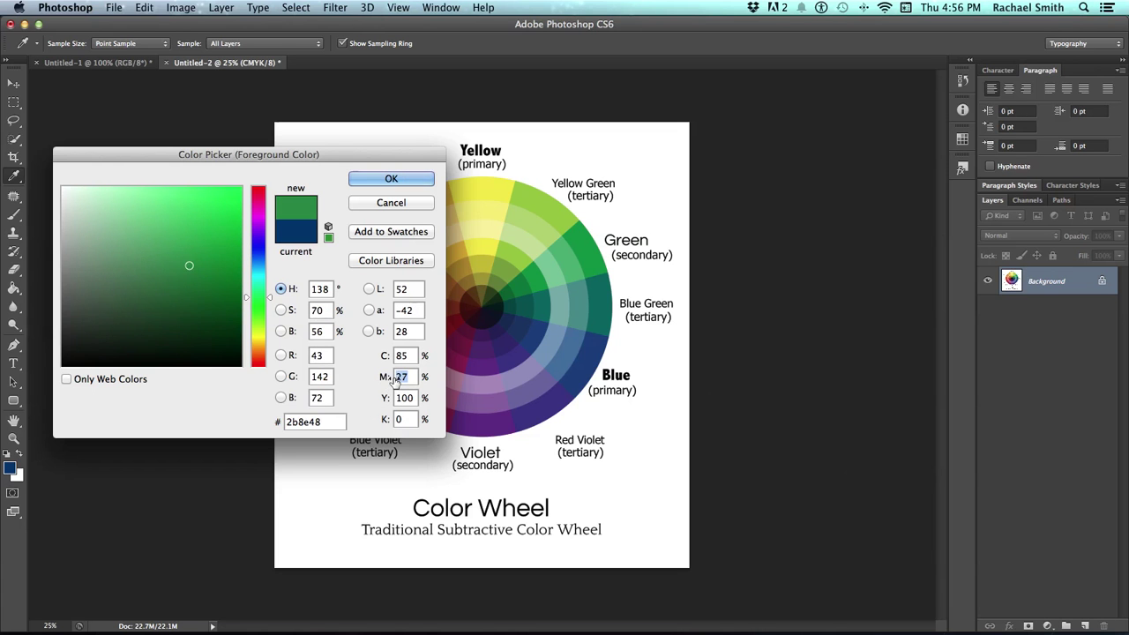
drag(394, 377, 396, 378)
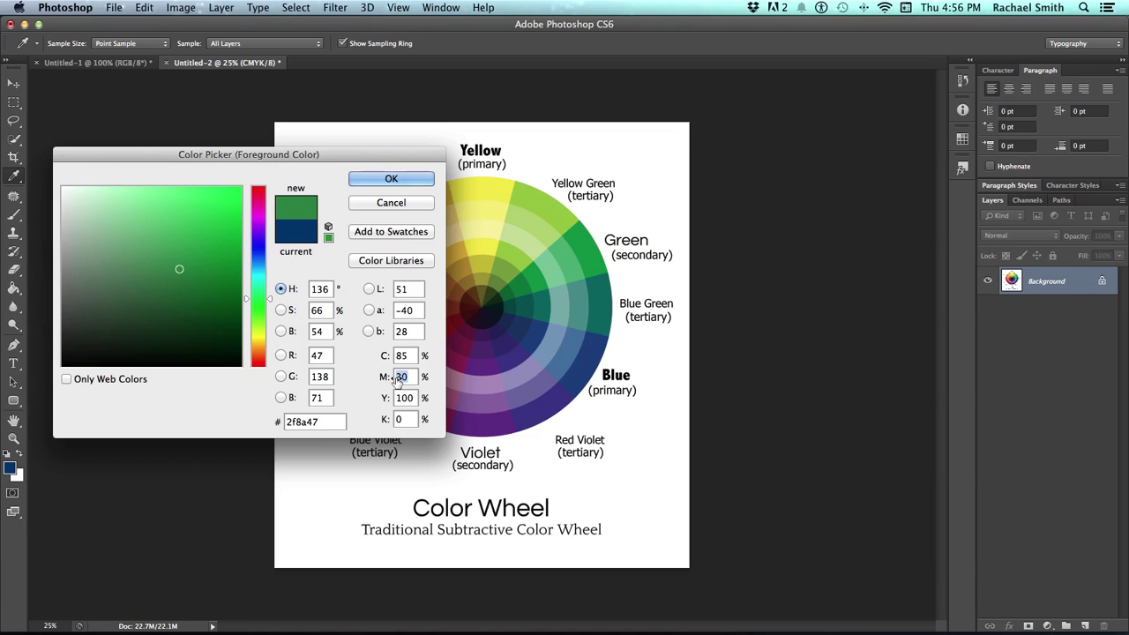
Sample violet from the wheel and adjust it to dark blue CMYK 100/80/22/10.
click(398, 419)
click(510, 340)
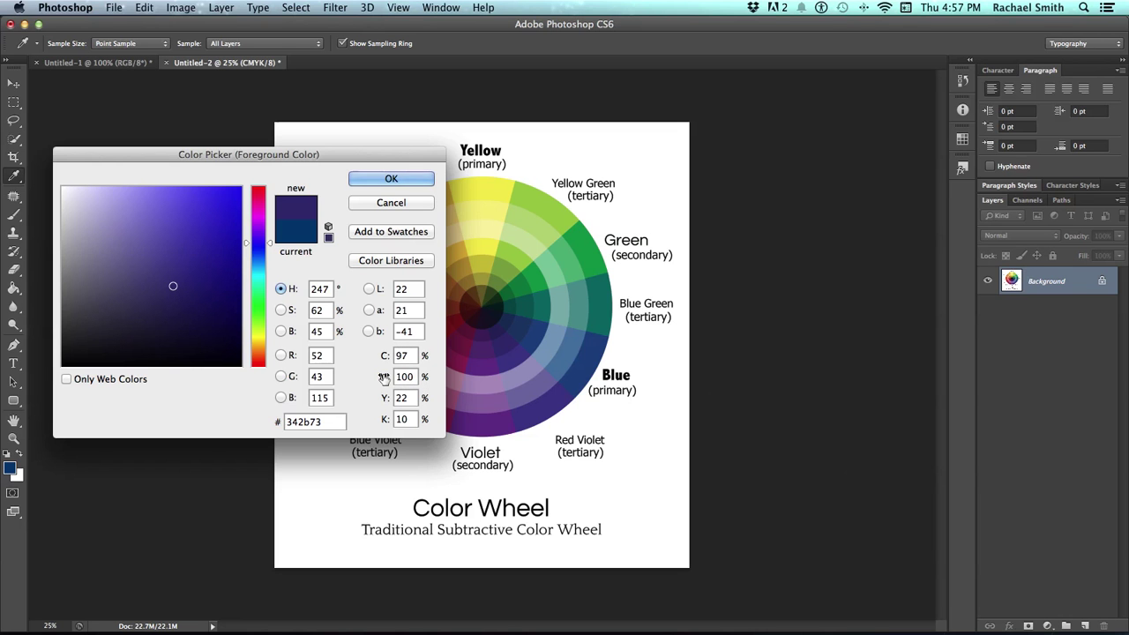
drag(384, 377, 421, 357)
key(Tab)
key(Tab)
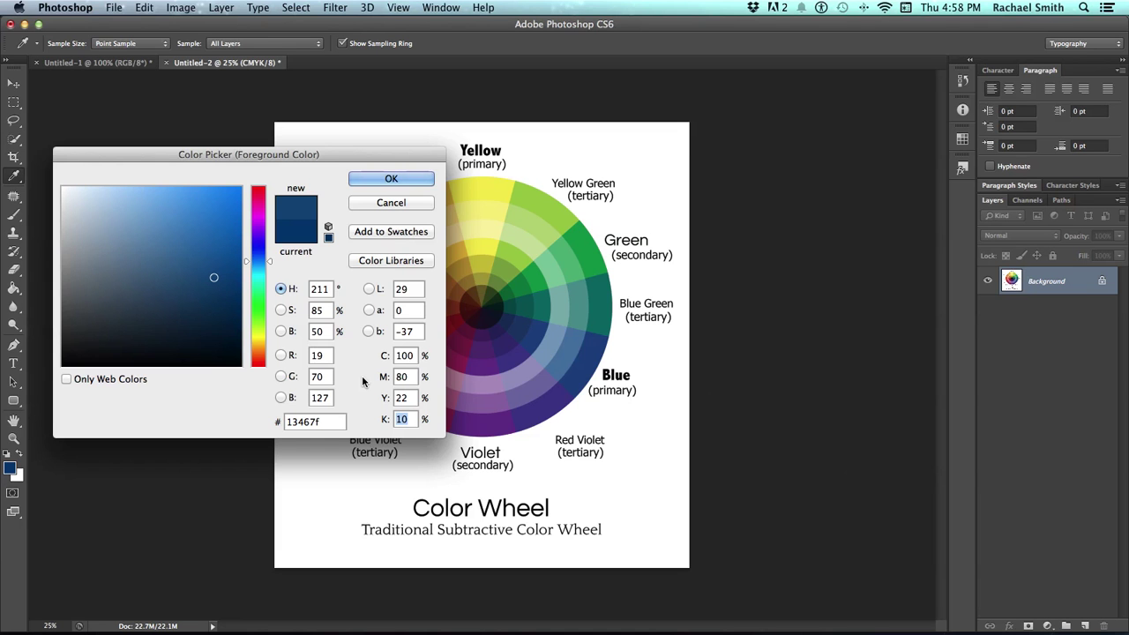
Lower magenta to 60 and raise black to 35 for a deeper blue.
click(403, 377)
text(60)
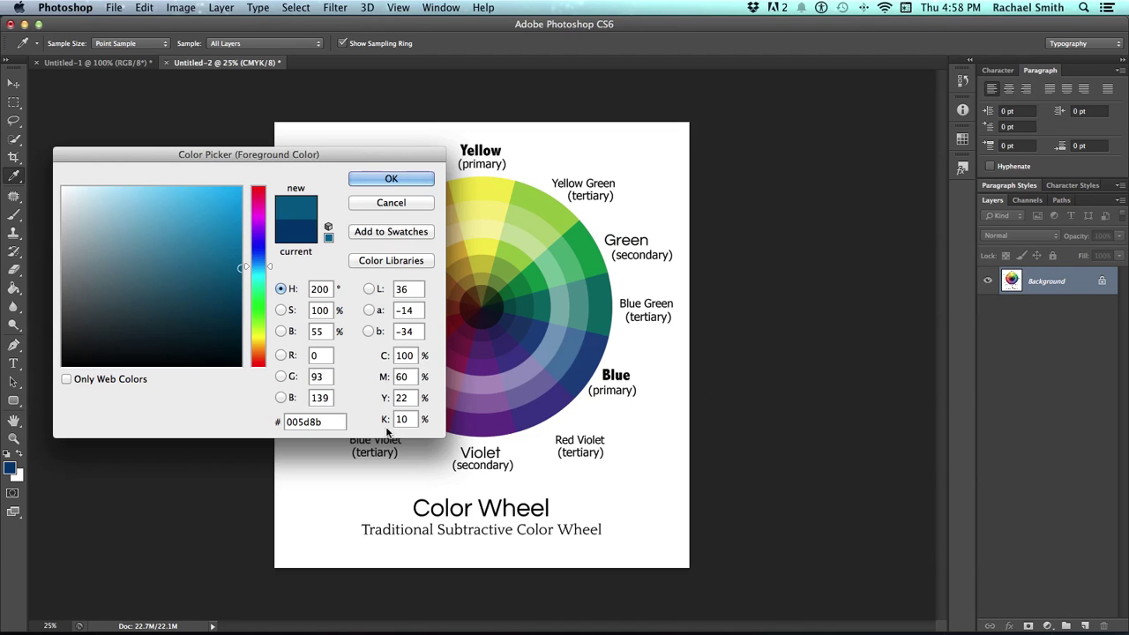
drag(383, 420, 404, 422)
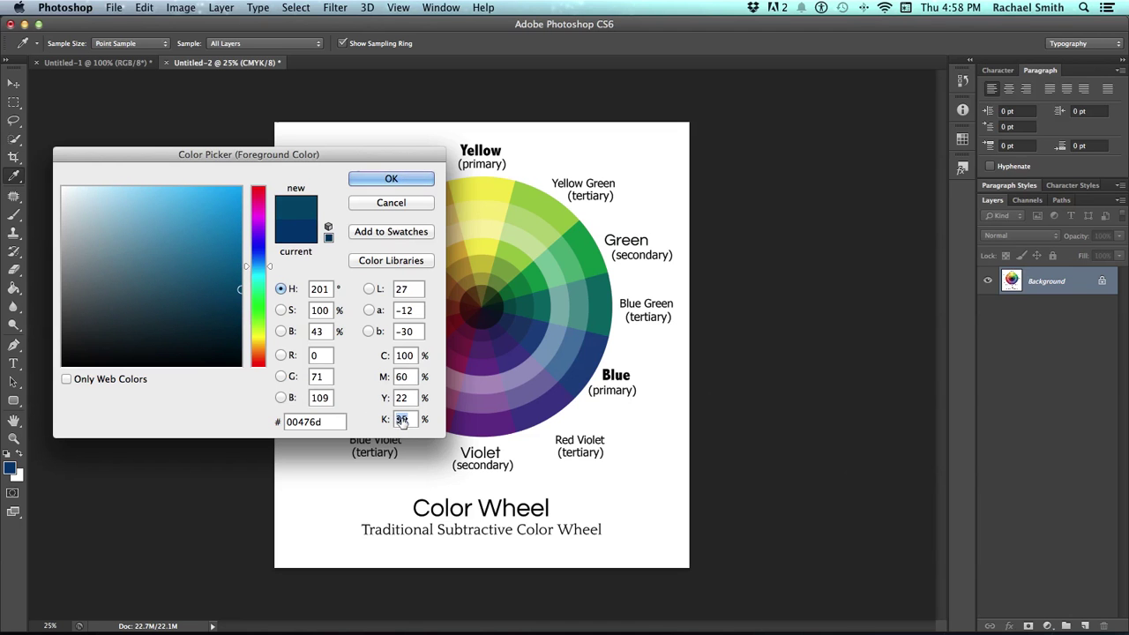
click(401, 377)
Discard the deeper blue and accept the wheel's violet, CMYK 97/100/22/10, as foreground.
click(376, 203)
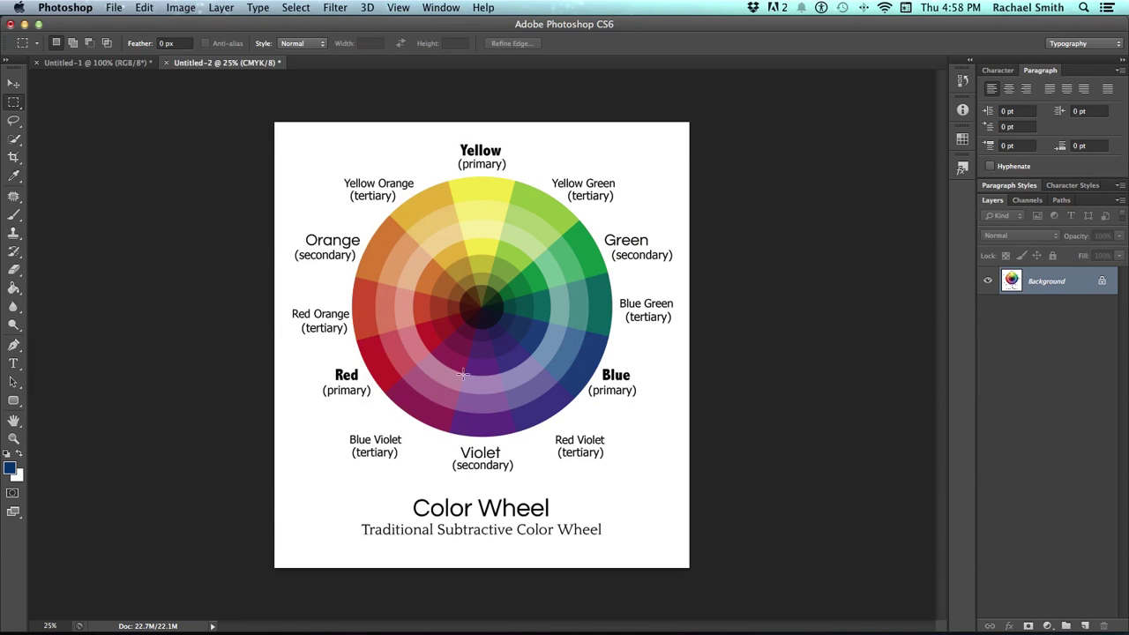
click(11, 469)
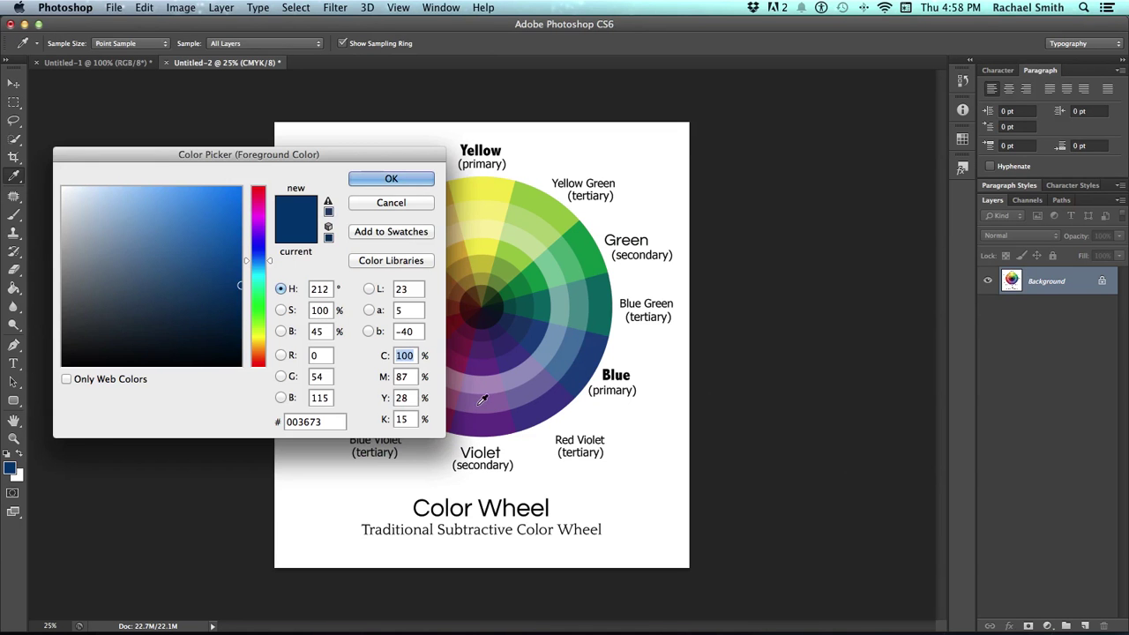
click(507, 343)
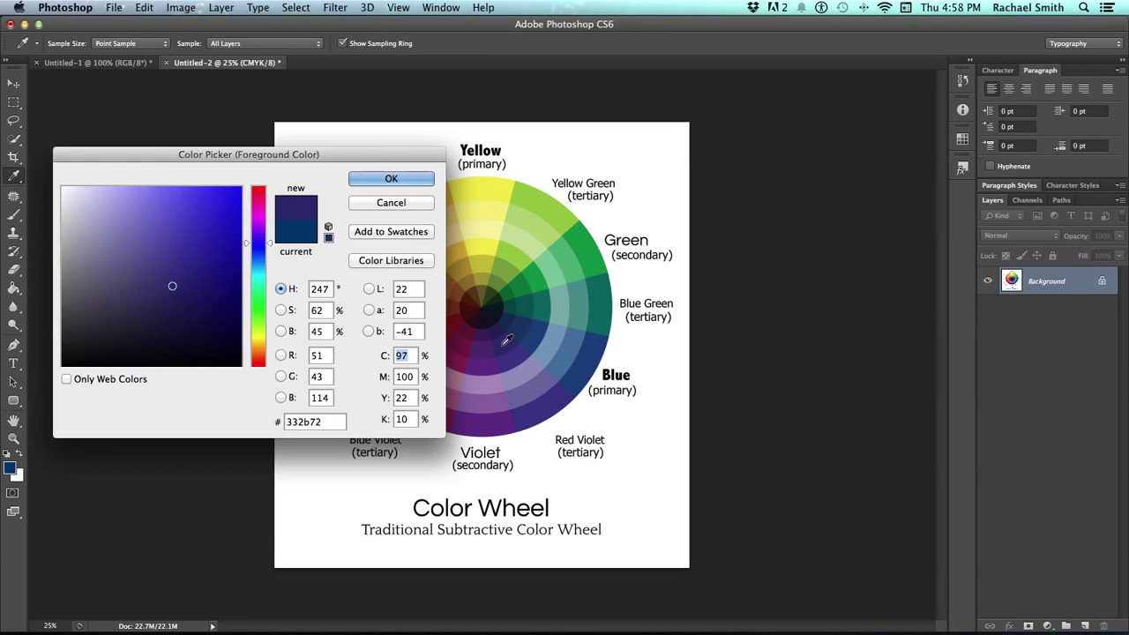
click(381, 180)
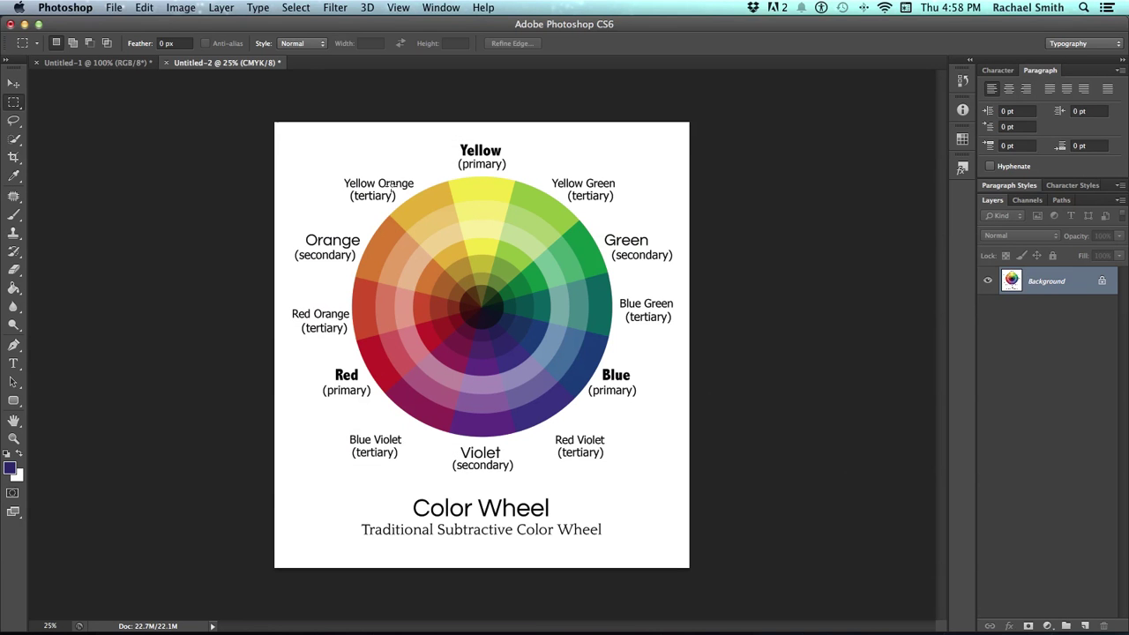
click(10, 467)
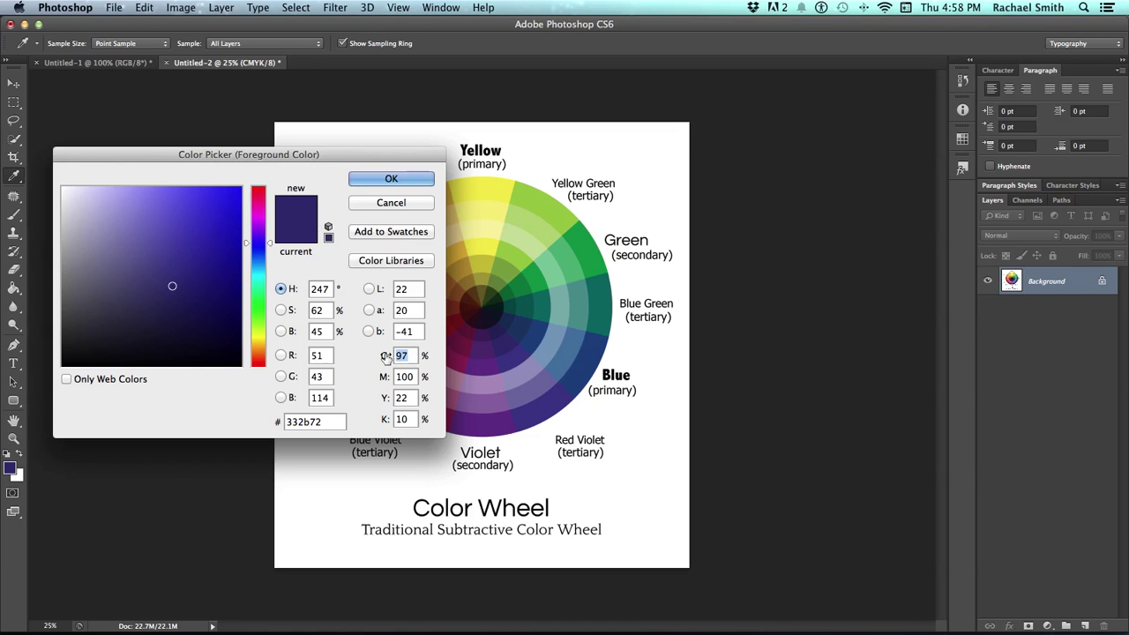
Set cyan to 100 and bring magenta down to 60.
key(Up)
key(Up)
key(Up)
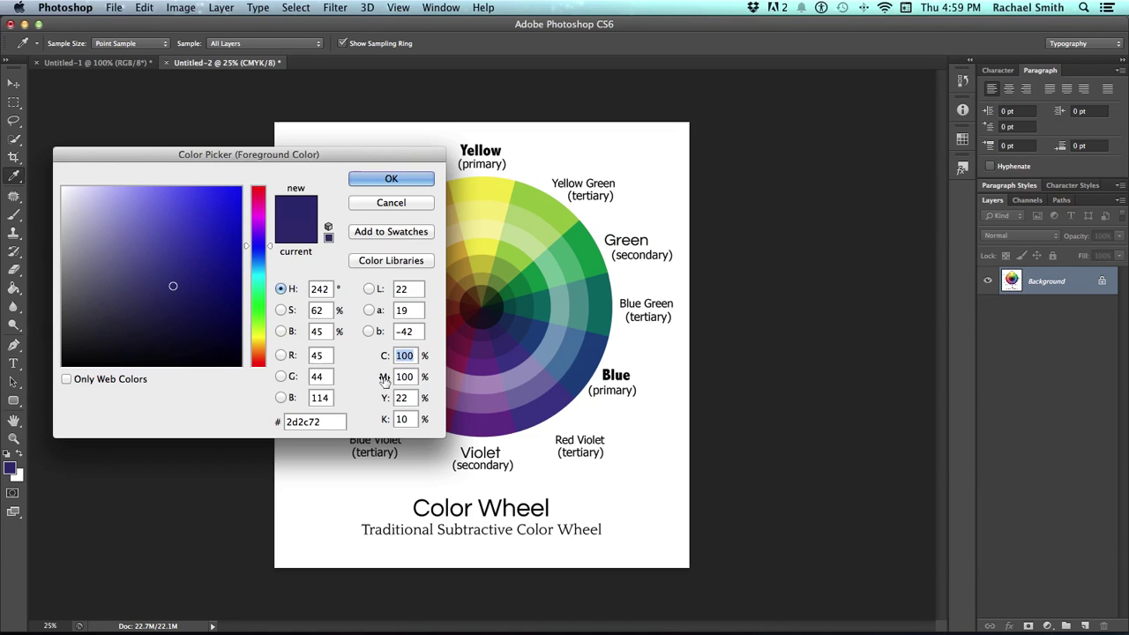
mouse_move(383, 377)
mouse_down()
mouse_move(370, 380)
mouse_move(380, 379)
mouse_up()
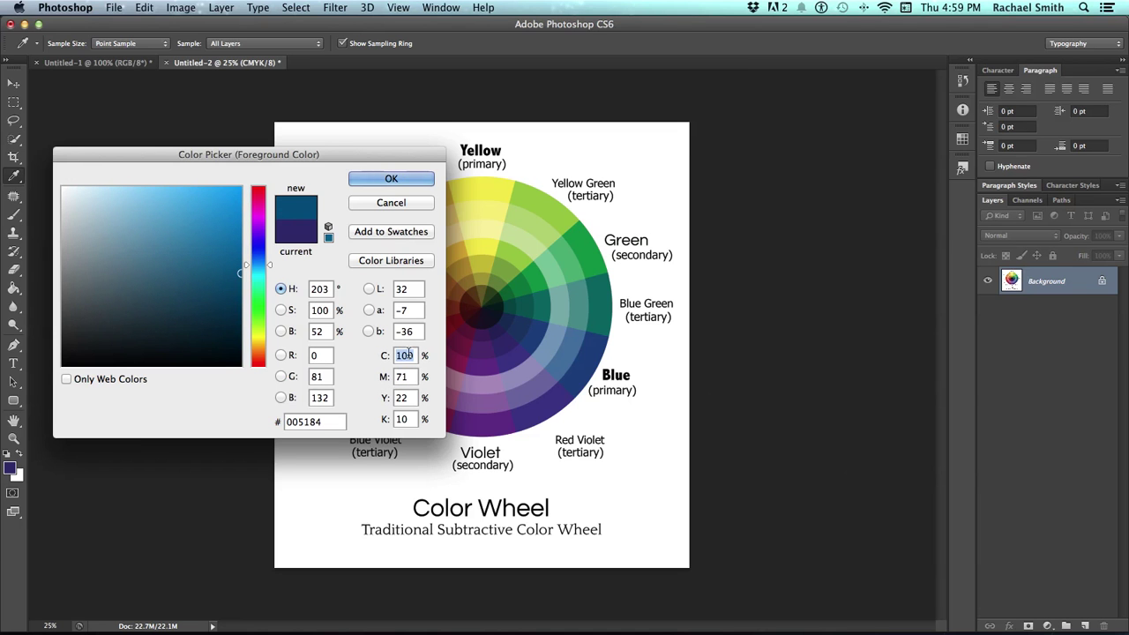
drag(386, 380, 385, 380)
drag(385, 379, 378, 379)
key(shift+Tab)
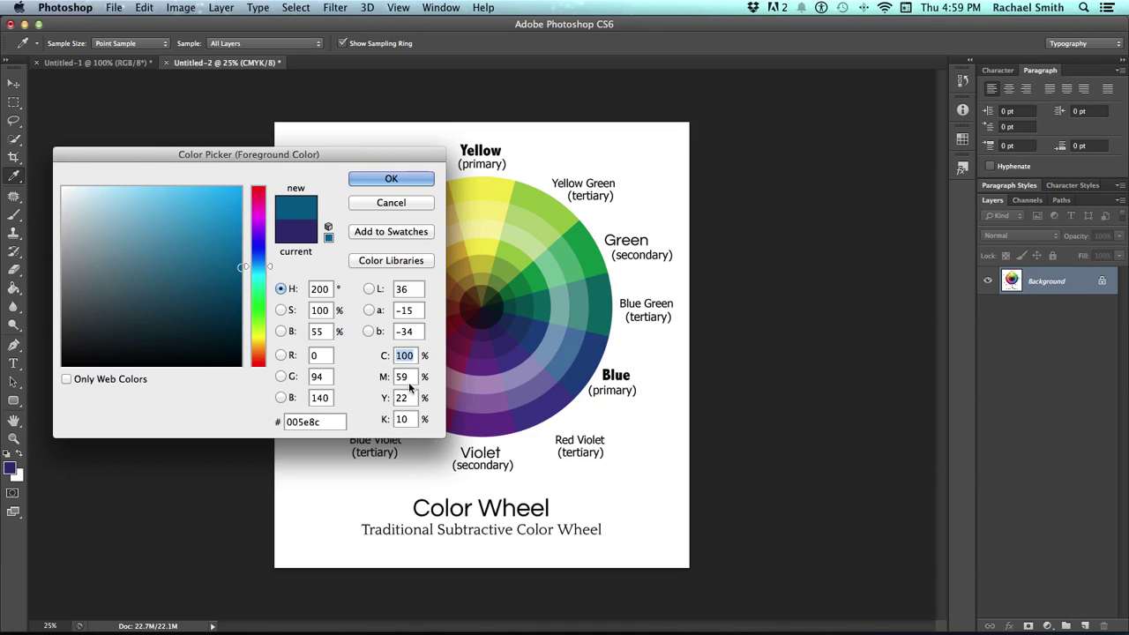
key(Tab)
text(60)
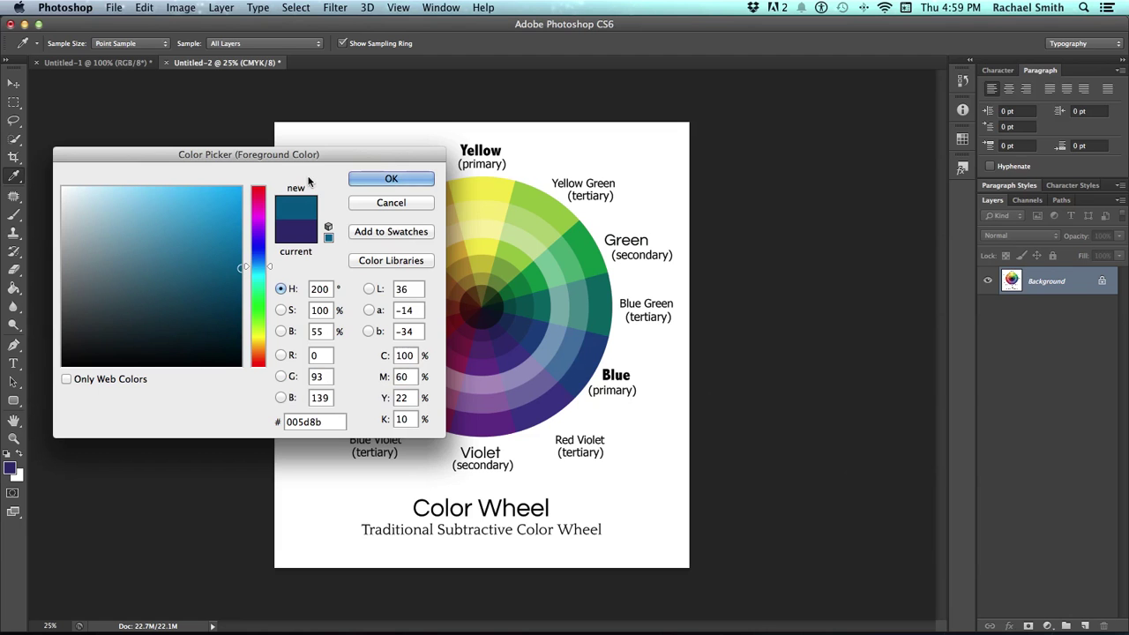
Raise black to about 51 and accept the dark blue CMYK 100/60/22/51.
mouse_move(383, 421)
mouse_down()
mouse_move(412, 421)
mouse_move(391, 420)
mouse_up()
click(385, 376)
click(385, 376)
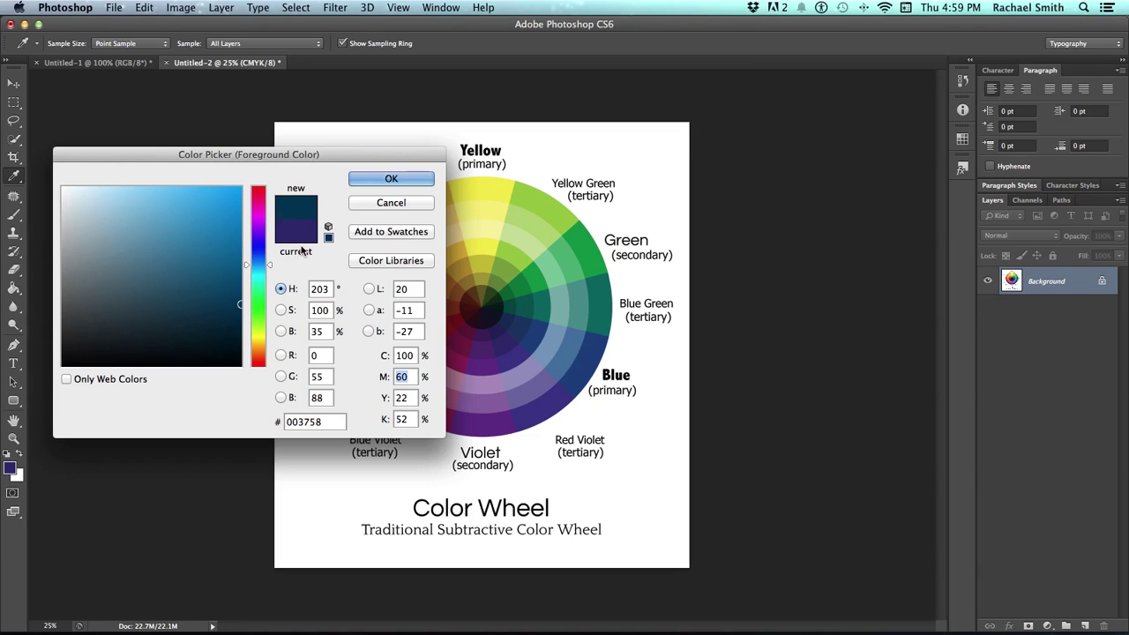
drag(388, 423, 386, 424)
drag(317, 162, 311, 125)
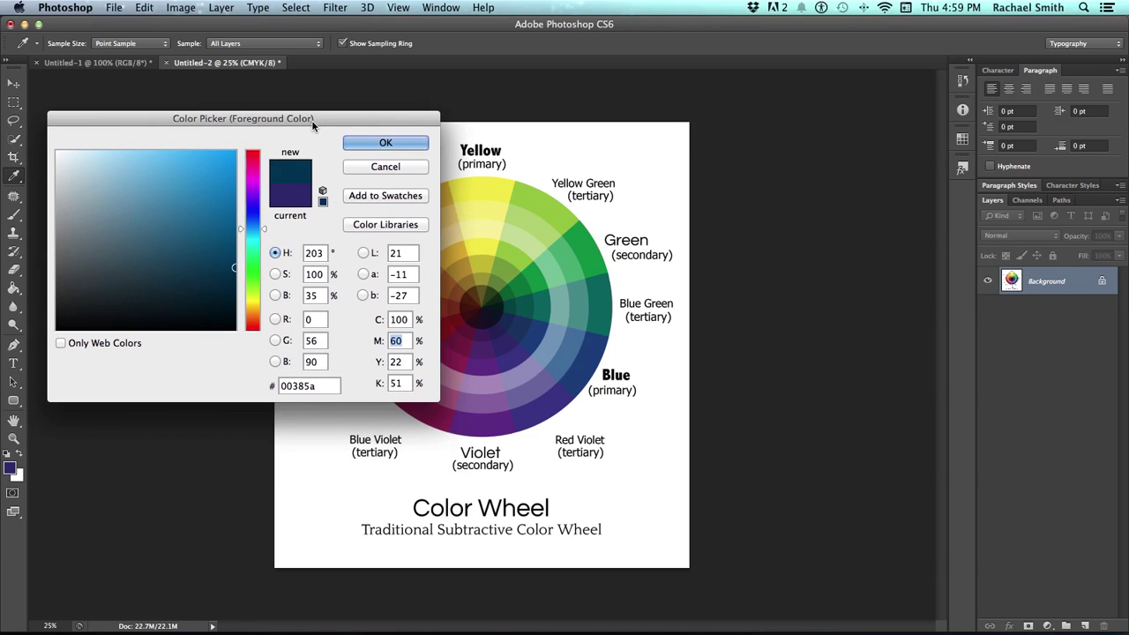
click(372, 146)
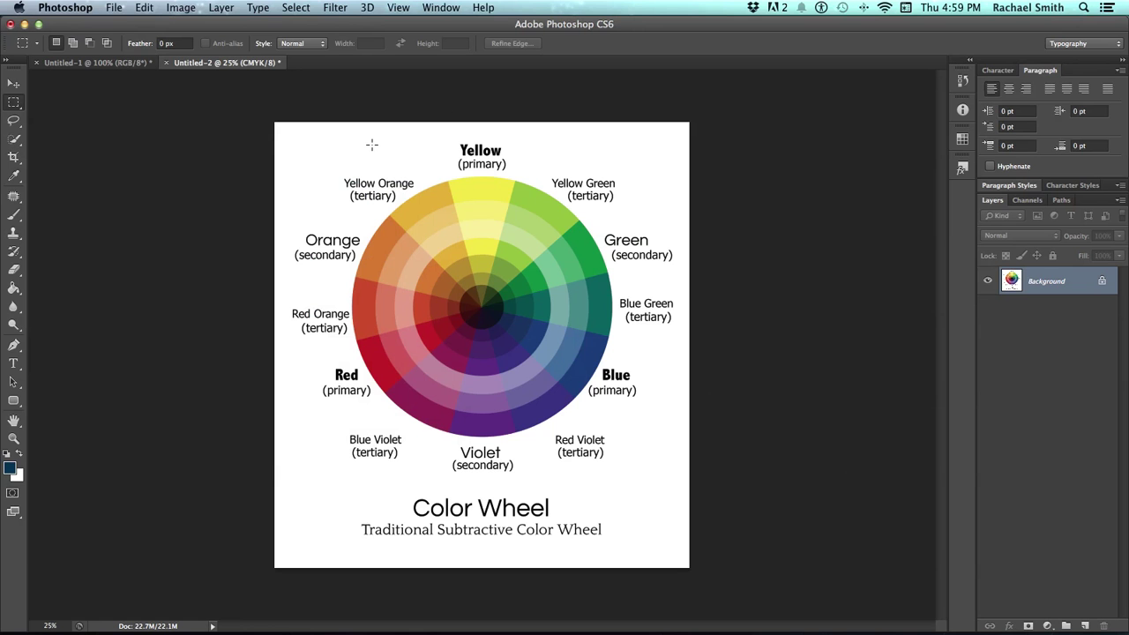
Show the Color panel via Window and raise G to 165, giving RGB 0/165/90.
click(433, 8)
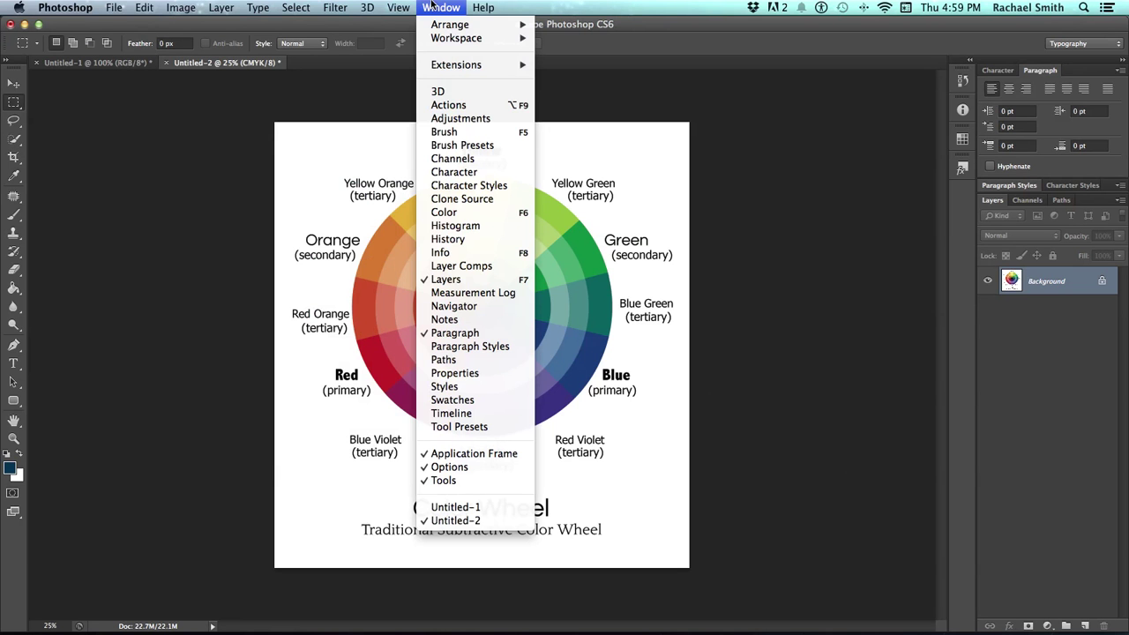
click(453, 217)
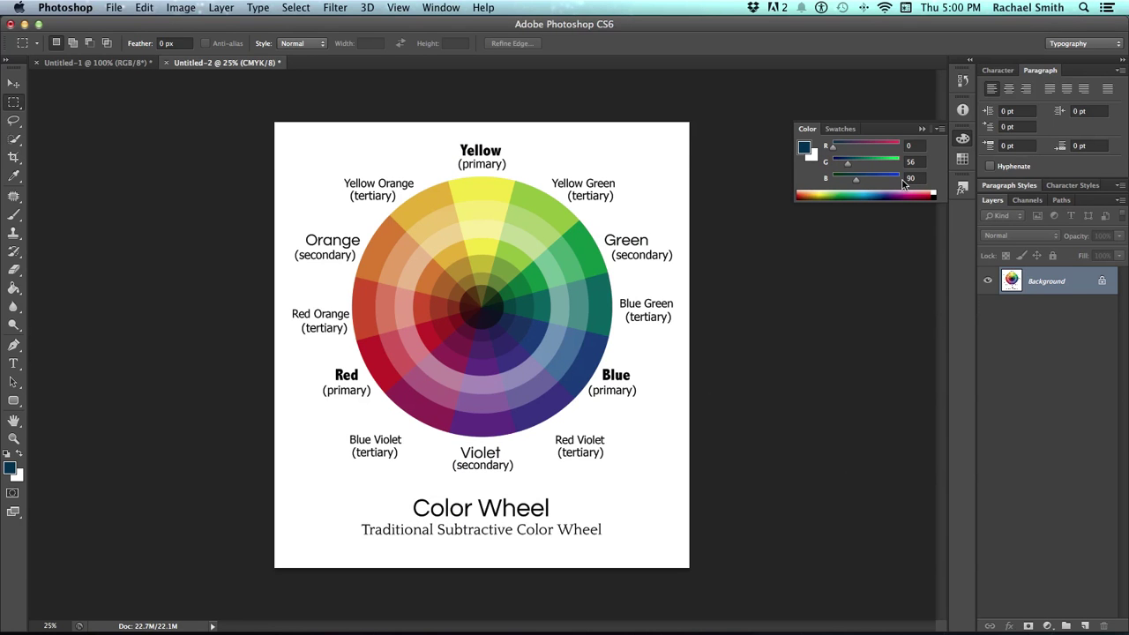
drag(849, 166, 875, 164)
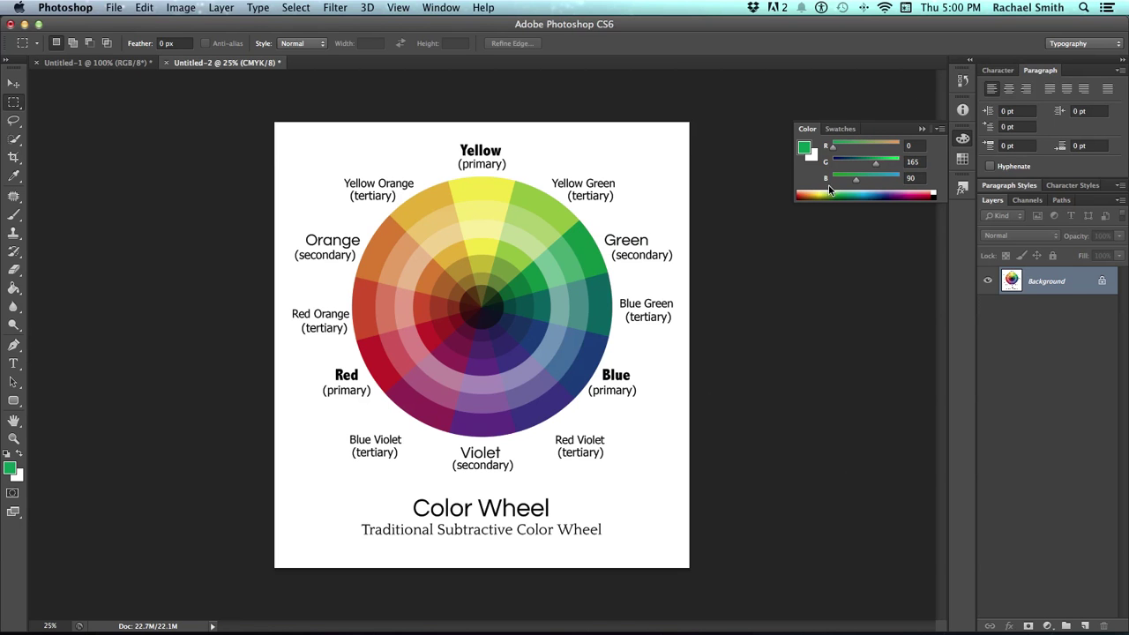
Switch the Color panel to CMYK Sliders and mix C83, M82, Y90, K31.
click(939, 131)
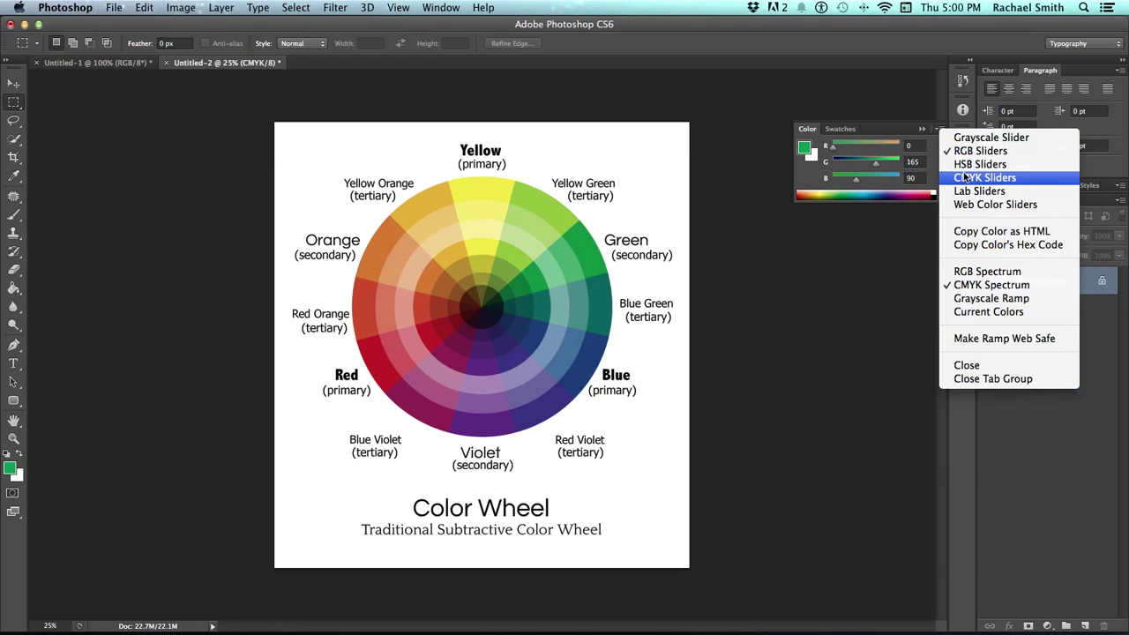
click(965, 178)
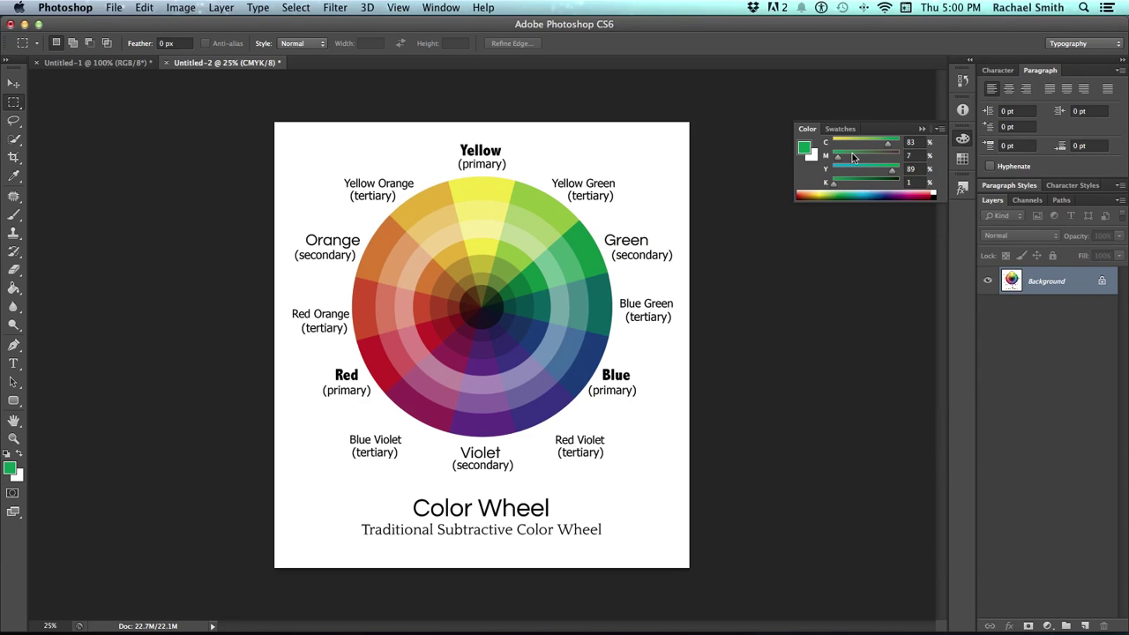
drag(837, 159, 886, 161)
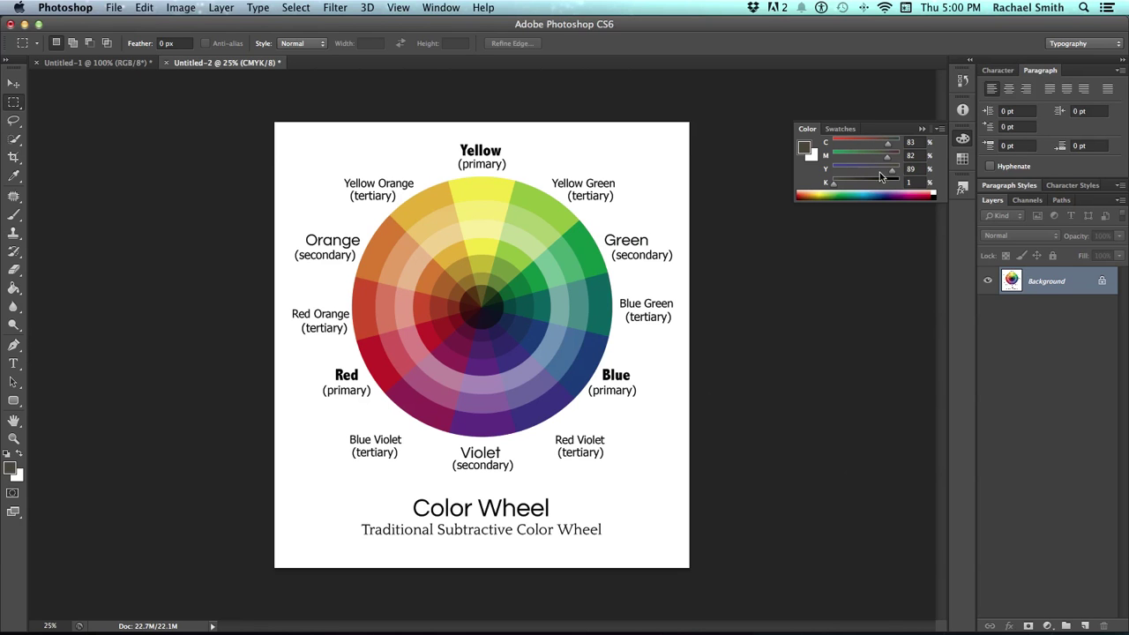
mouse_move(893, 170)
mouse_down()
mouse_move(847, 165)
mouse_move(891, 172)
mouse_up()
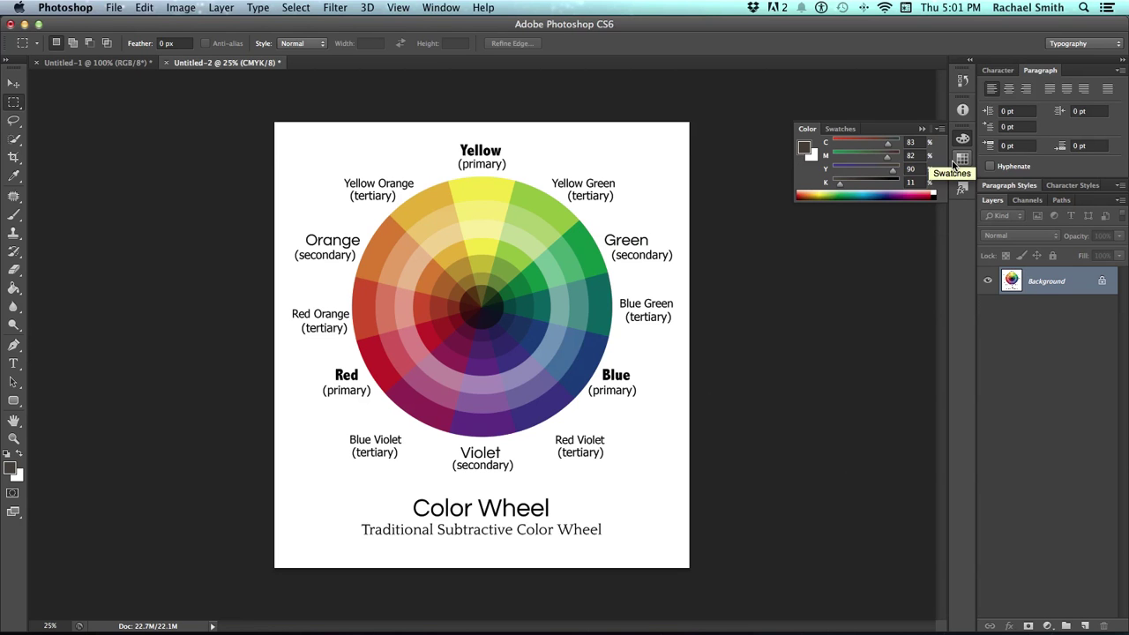
Show the Swatches panel enlarged and switch it to Small List view.
click(843, 130)
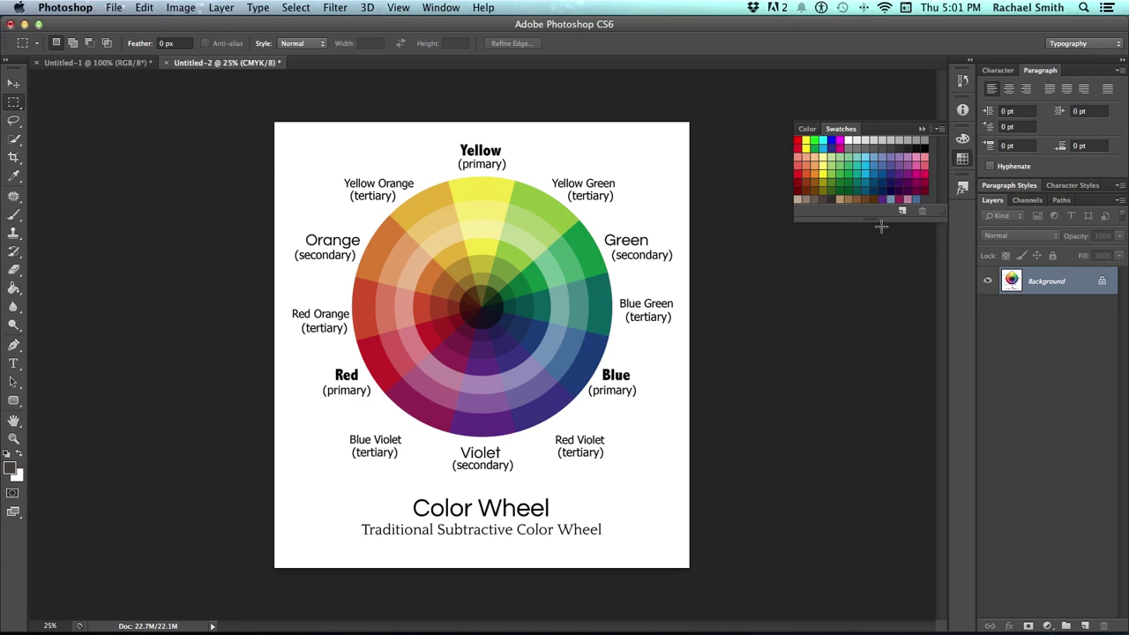
drag(880, 225, 877, 260)
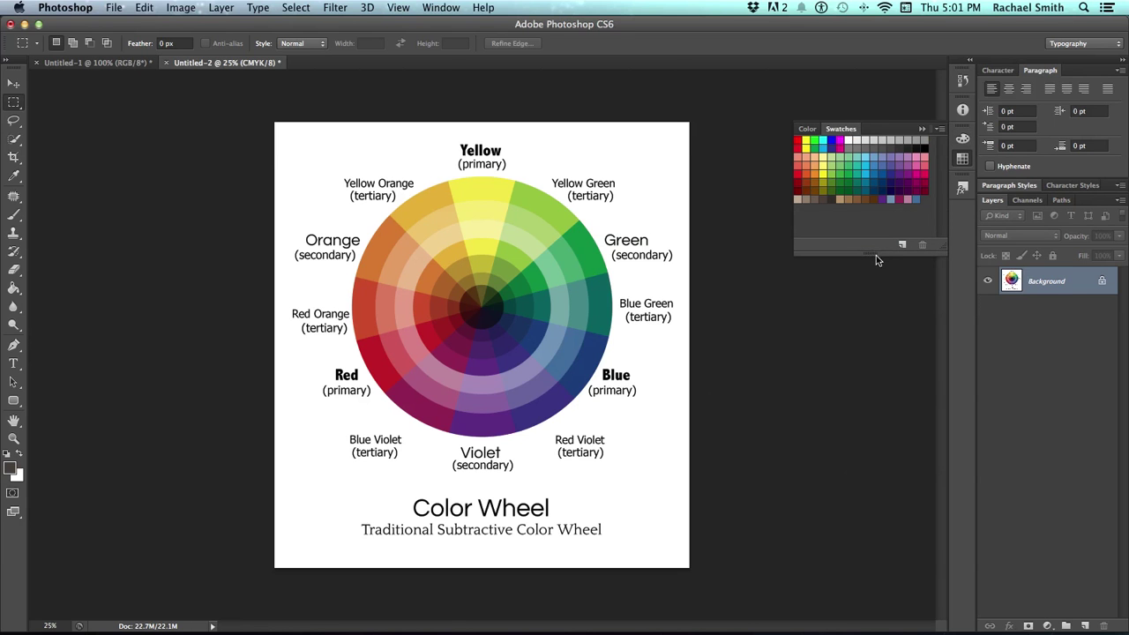
click(940, 130)
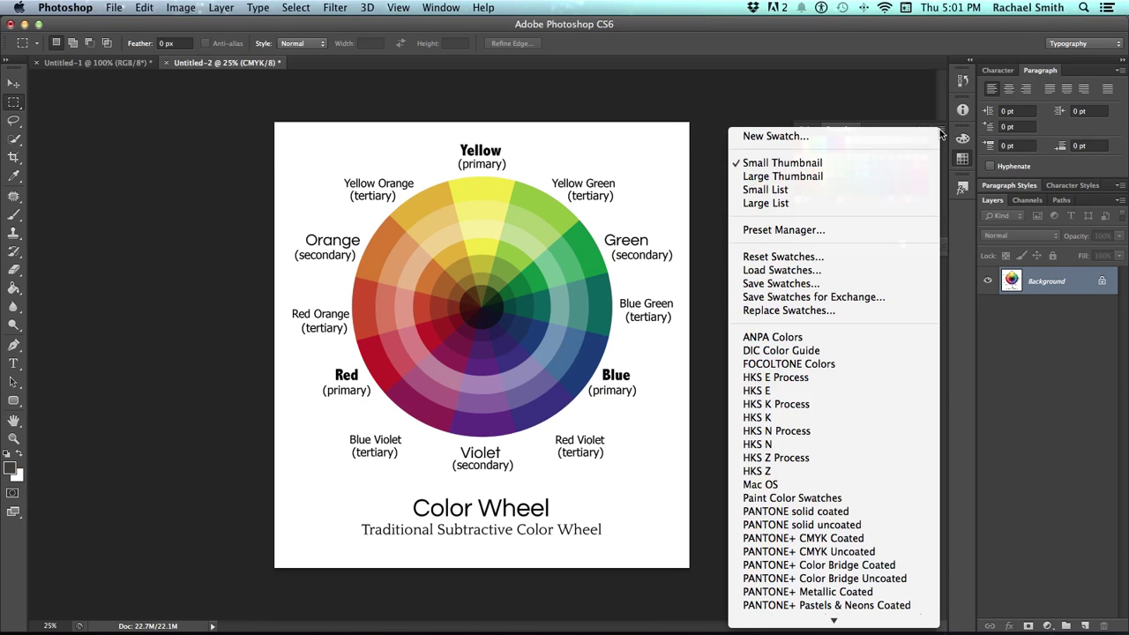
click(854, 191)
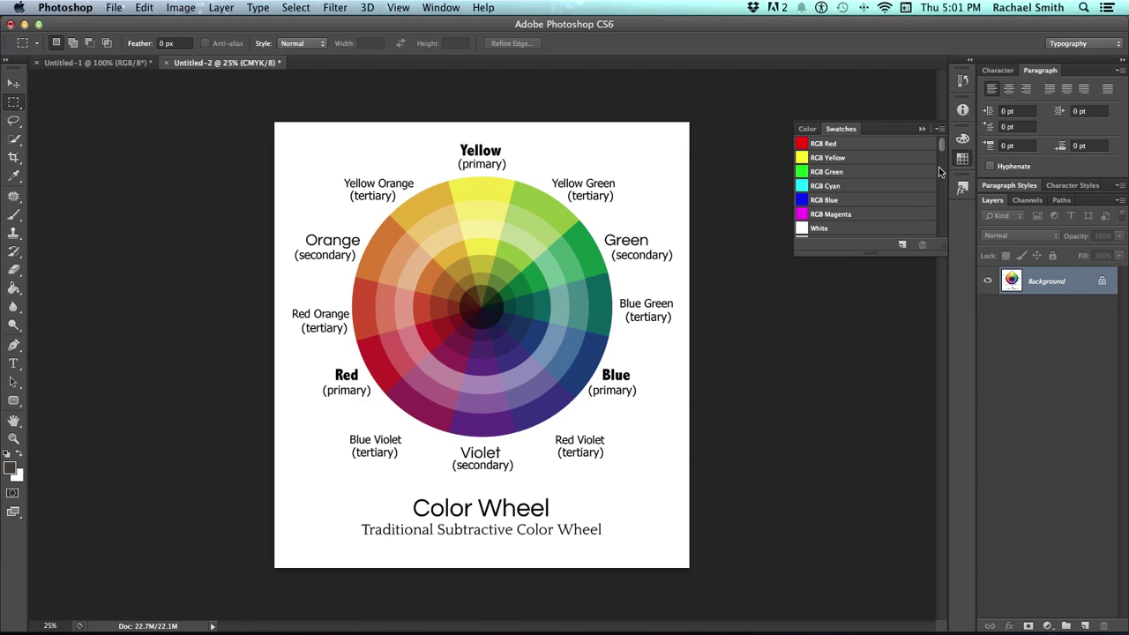
scroll(938, 159, down, 5)
drag(937, 156, 936, 240)
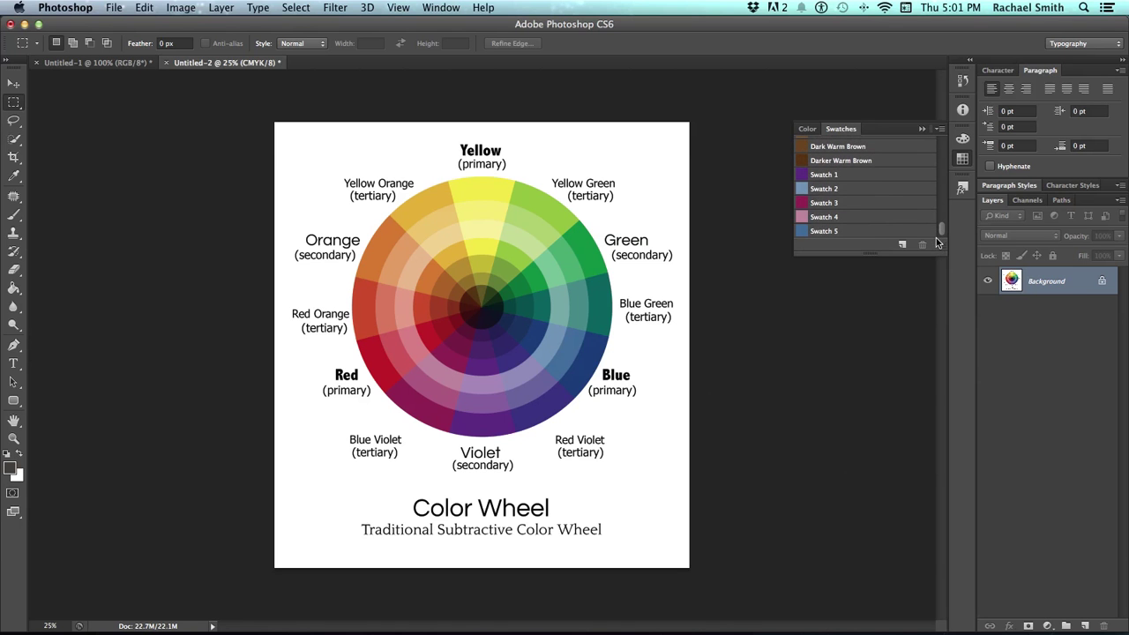
Save the current colour as a new swatch named 'Brown 1'.
click(939, 129)
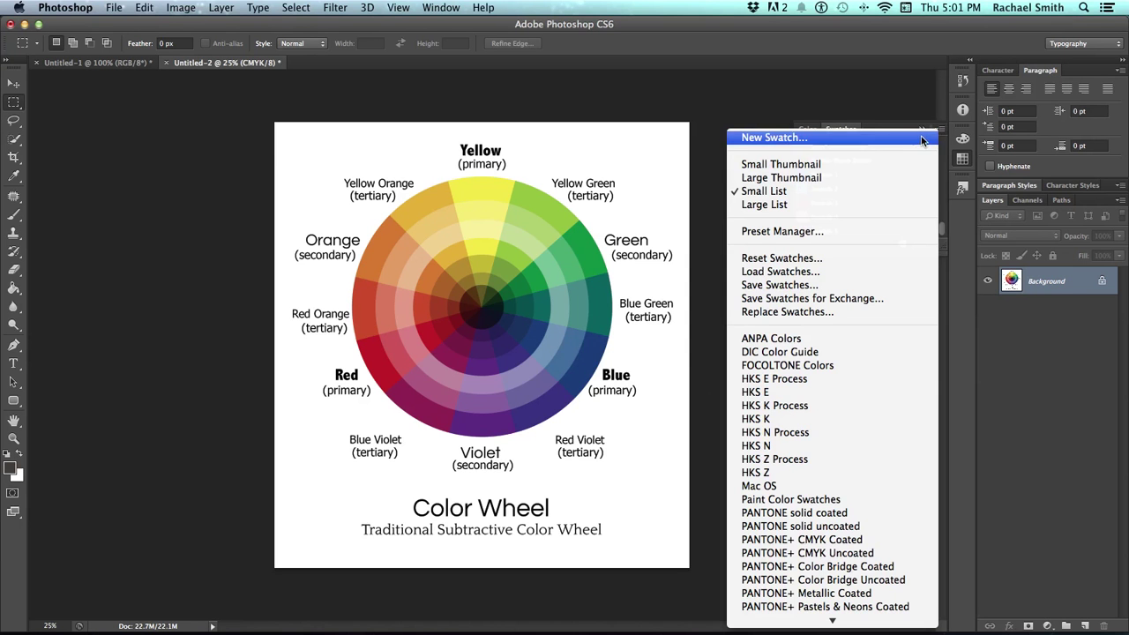
click(922, 138)
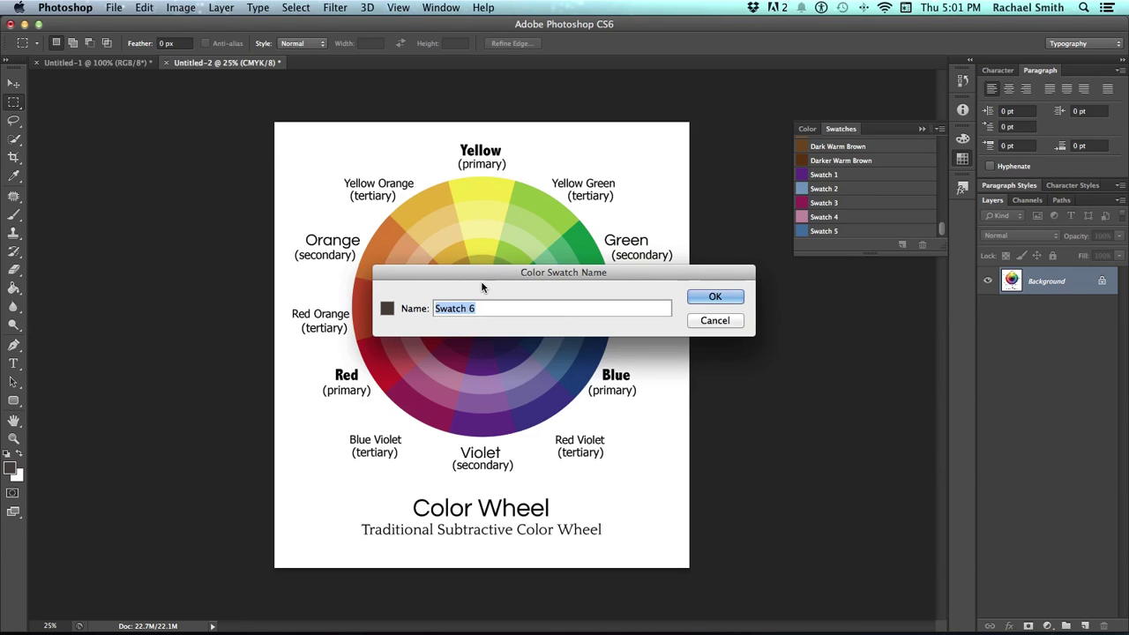
text(Brown 1)
key(Return)
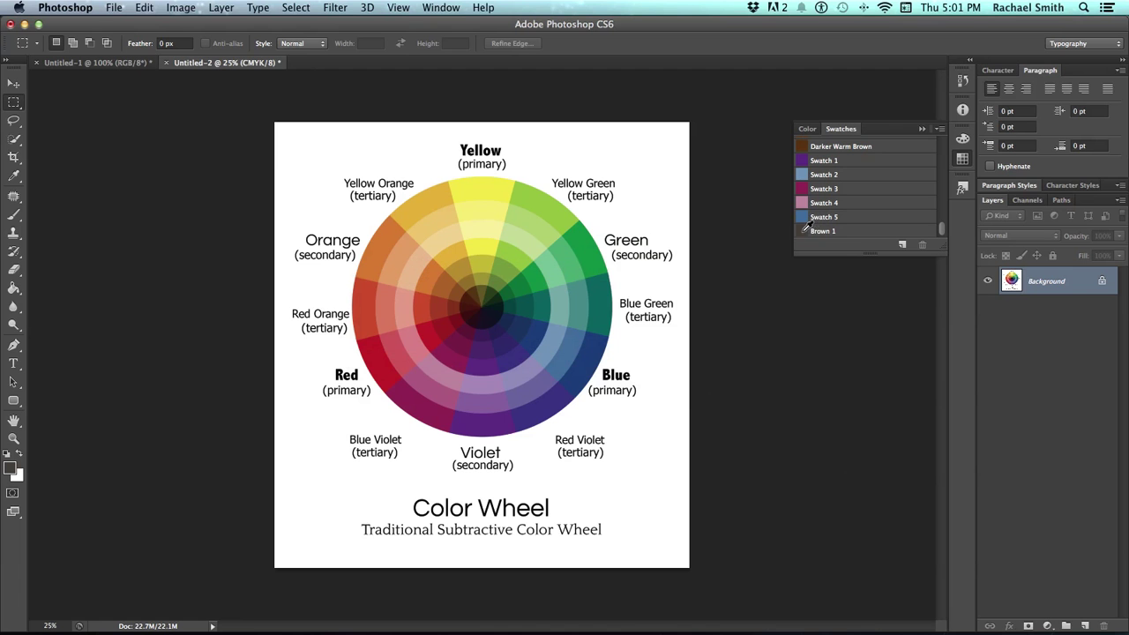
drag(801, 231, 902, 250)
Browse the Swatches panel's library list from ANPA Colors down to PANTONE+ CMYK Coated.
click(940, 130)
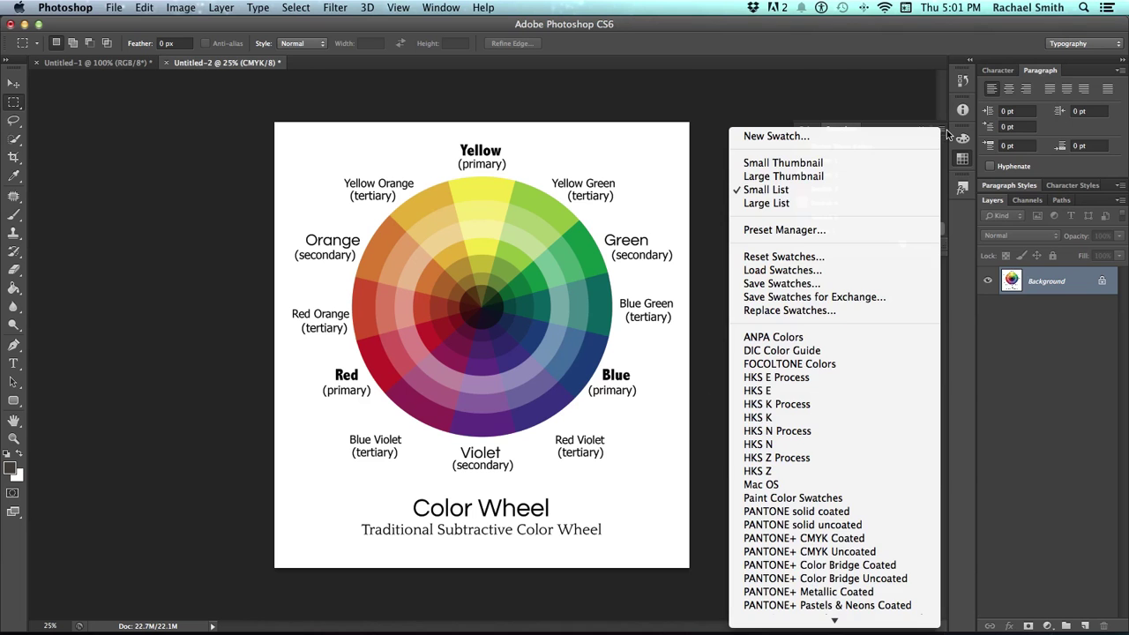
click(940, 132)
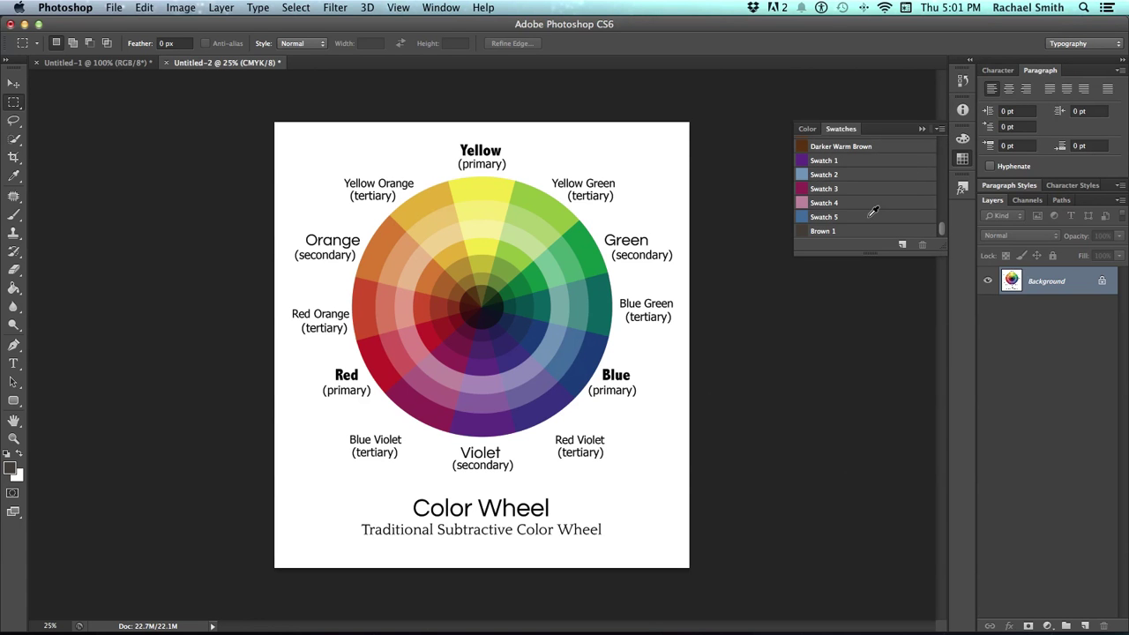
click(939, 132)
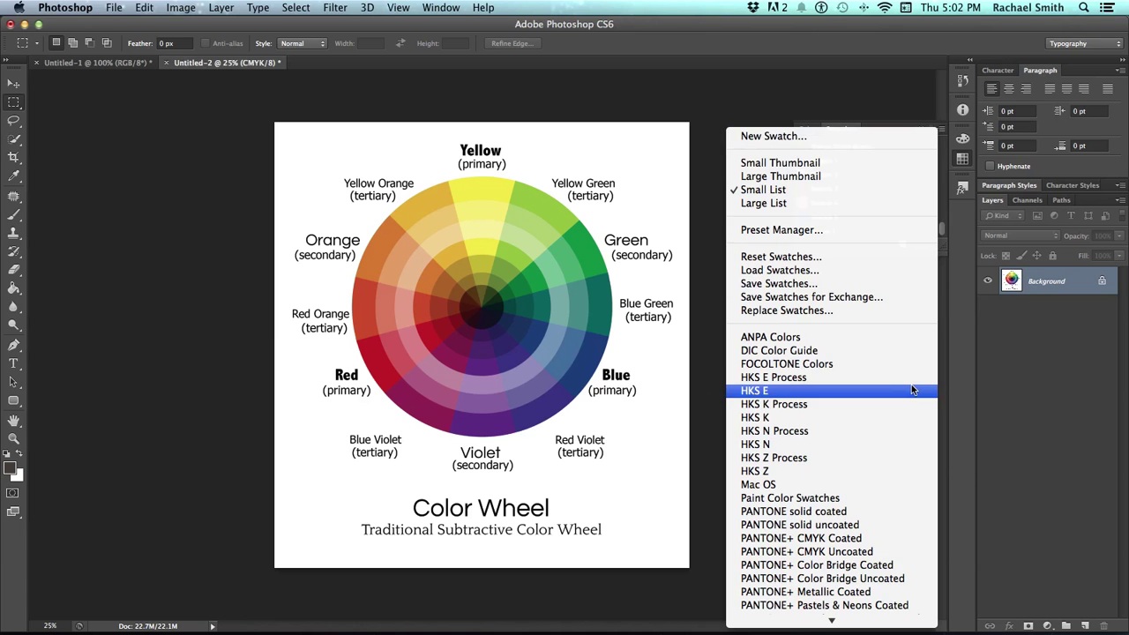
scroll(893, 610, down, 5)
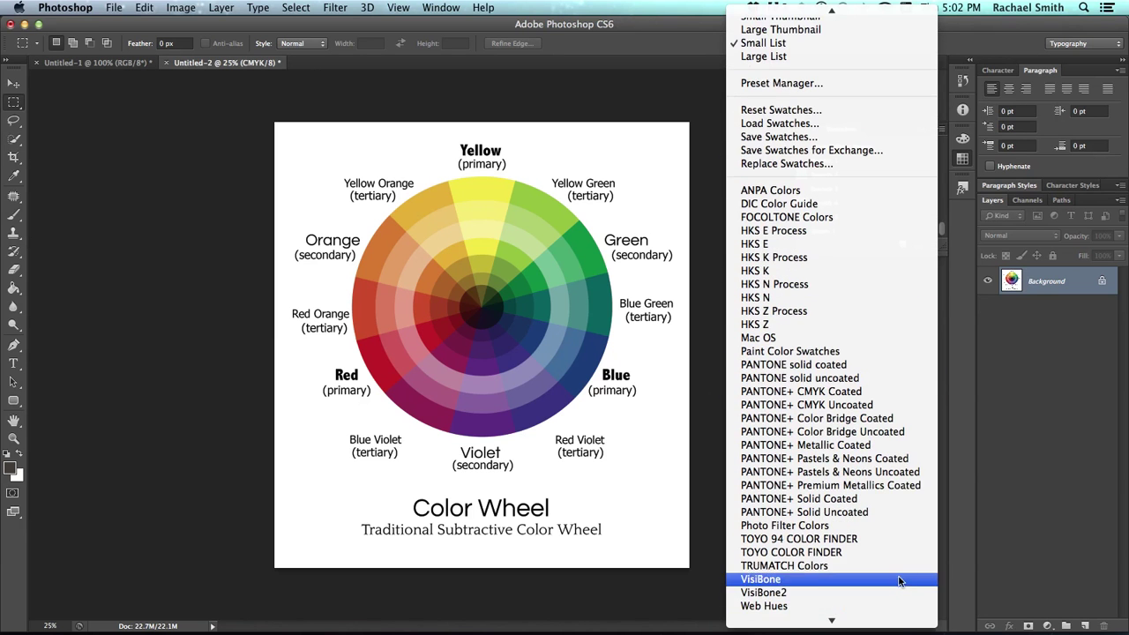
scroll(898, 622, down, 1)
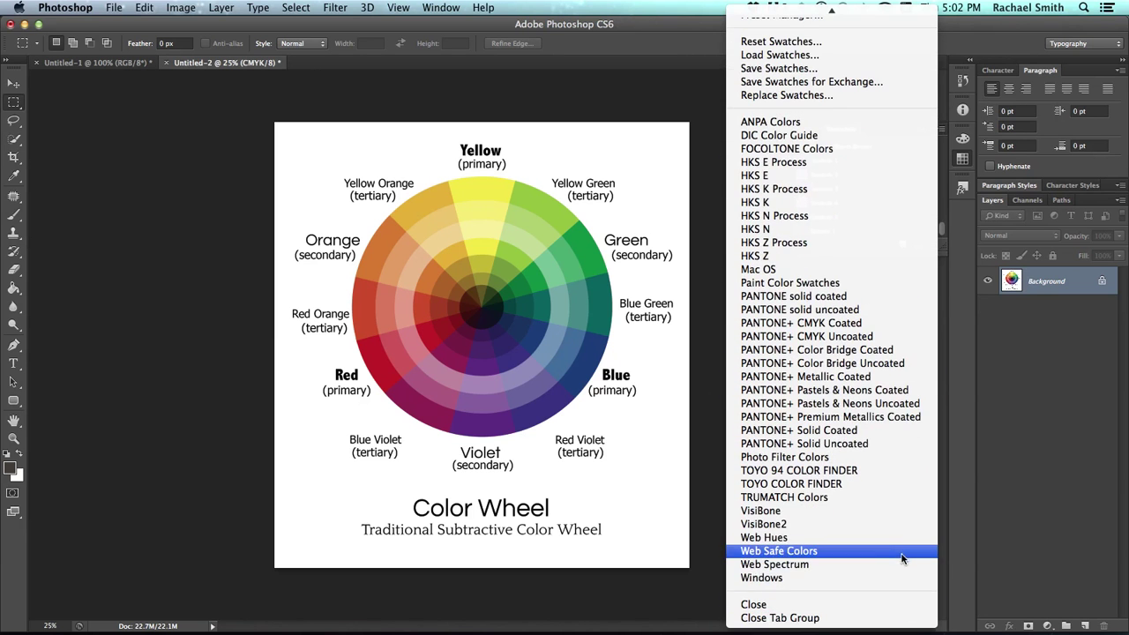
Replace the current swatches with the PANTONE+ CMYK Coated library, discarding the old set unsaved.
click(780, 324)
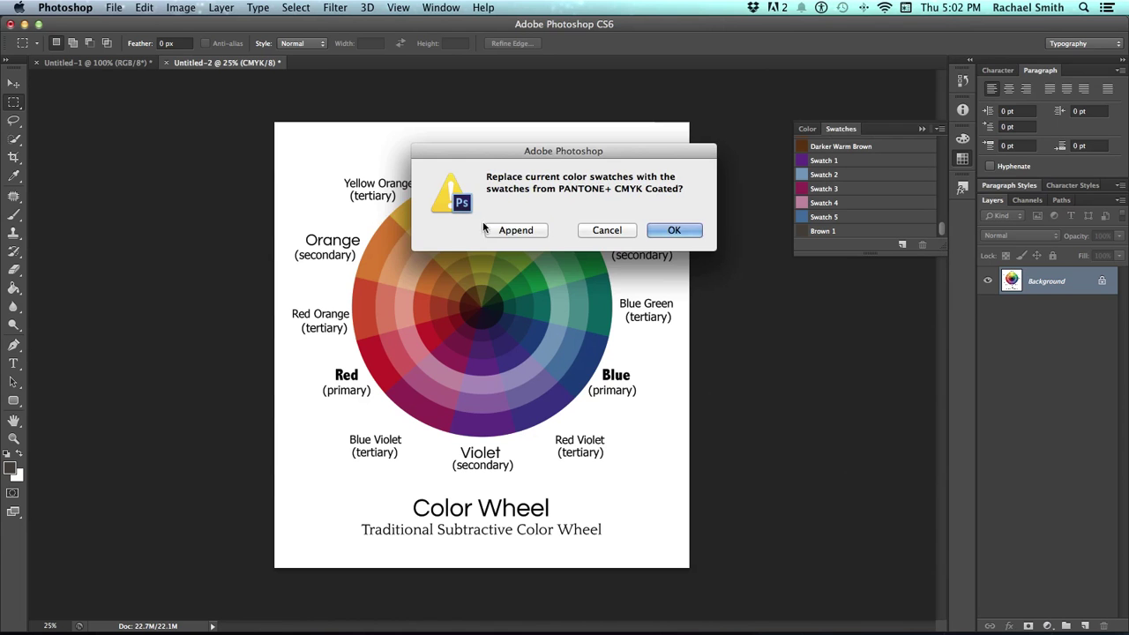
click(670, 231)
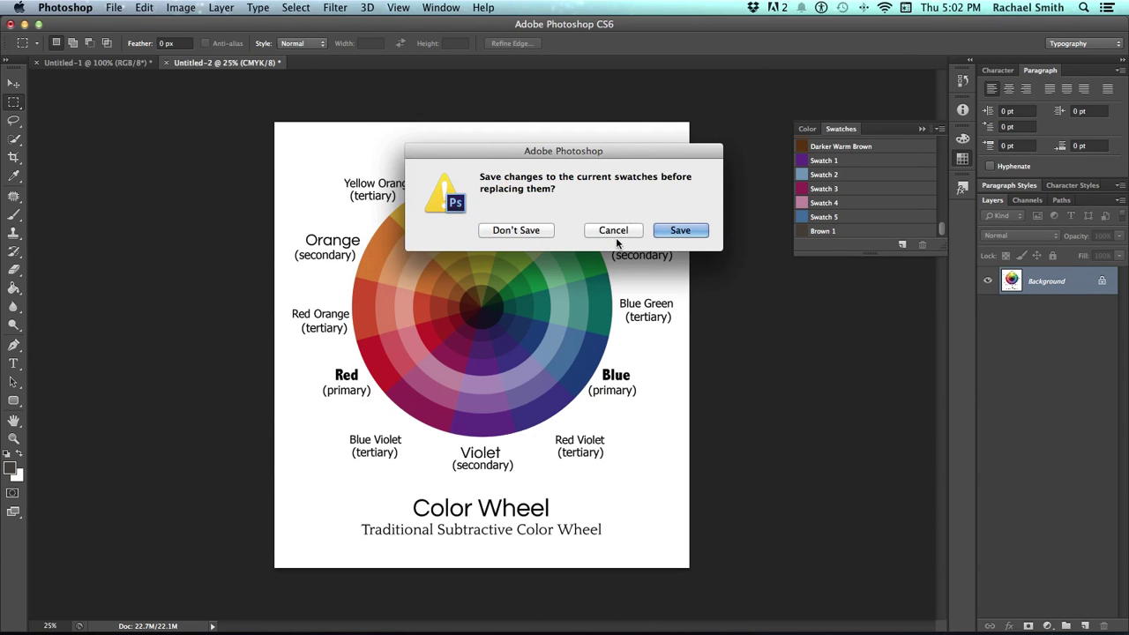
click(516, 230)
Scroll through the loaded Pantone swatches, from PANTONE P 9-14 C to PANTONE P 179-16 C.
drag(877, 256, 877, 525)
scroll(885, 453, down, 2)
scroll(876, 448, down, 10)
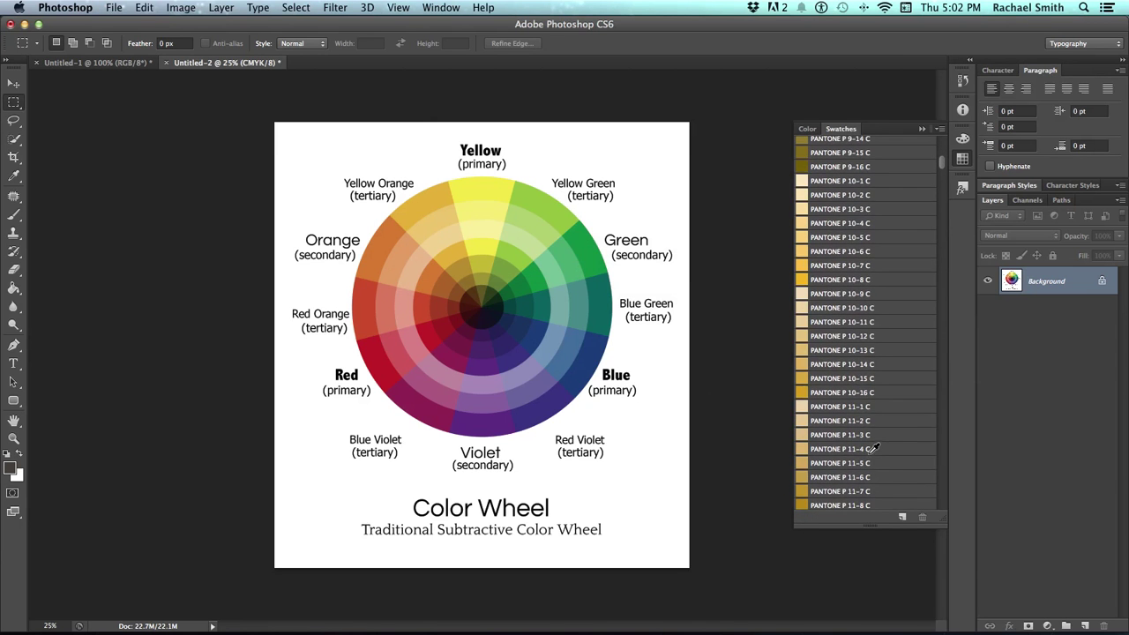
scroll(875, 447, down, 1)
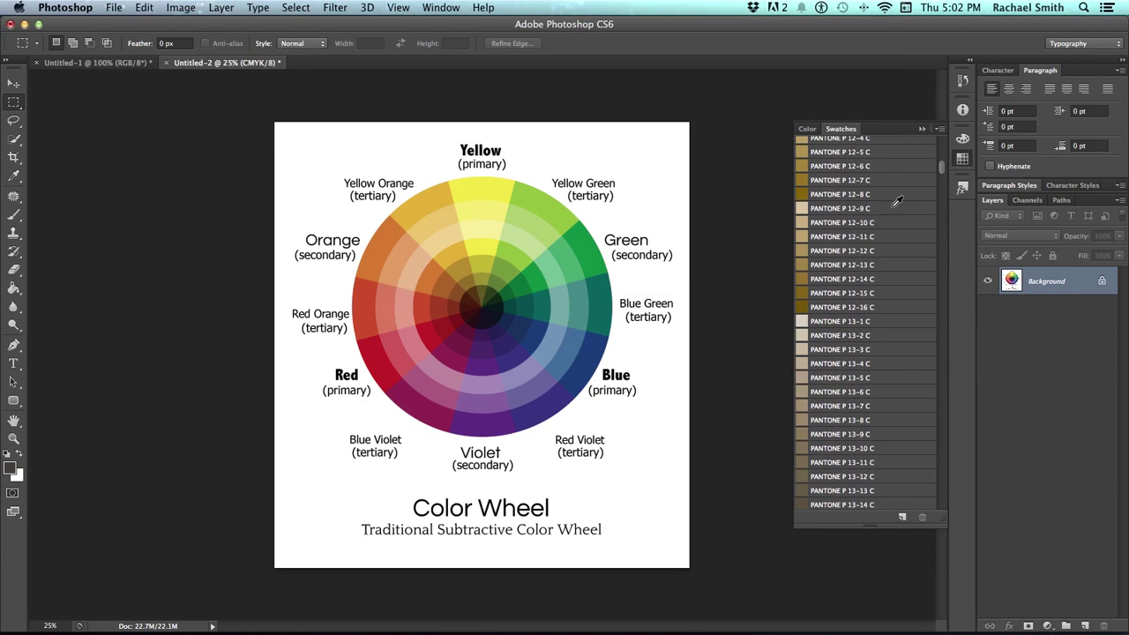
drag(940, 167, 939, 212)
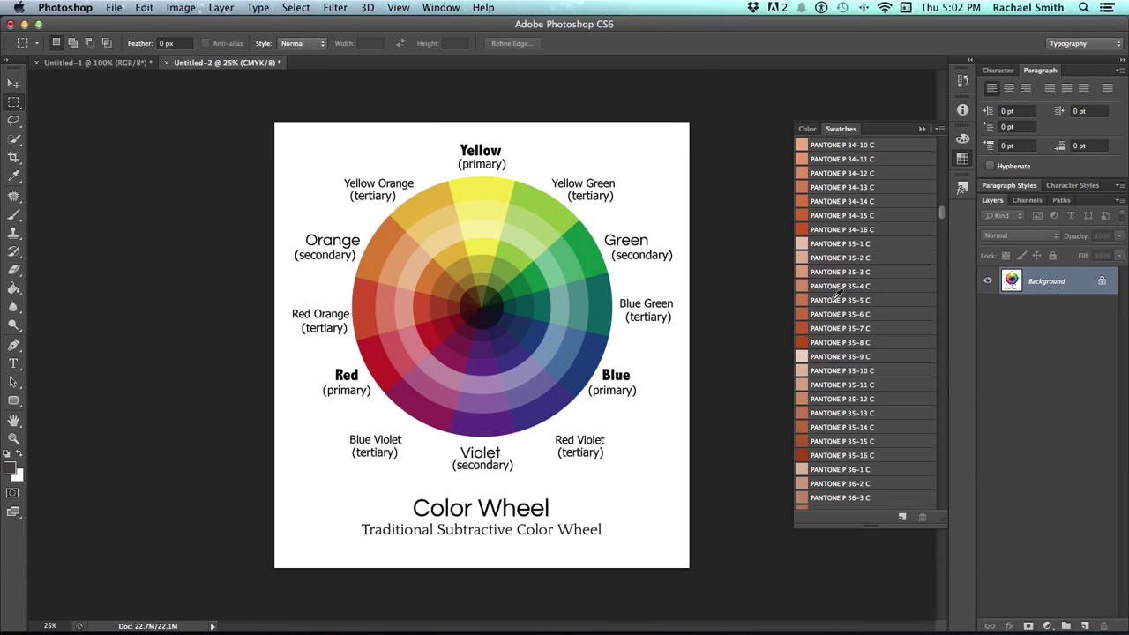
drag(939, 211, 950, 522)
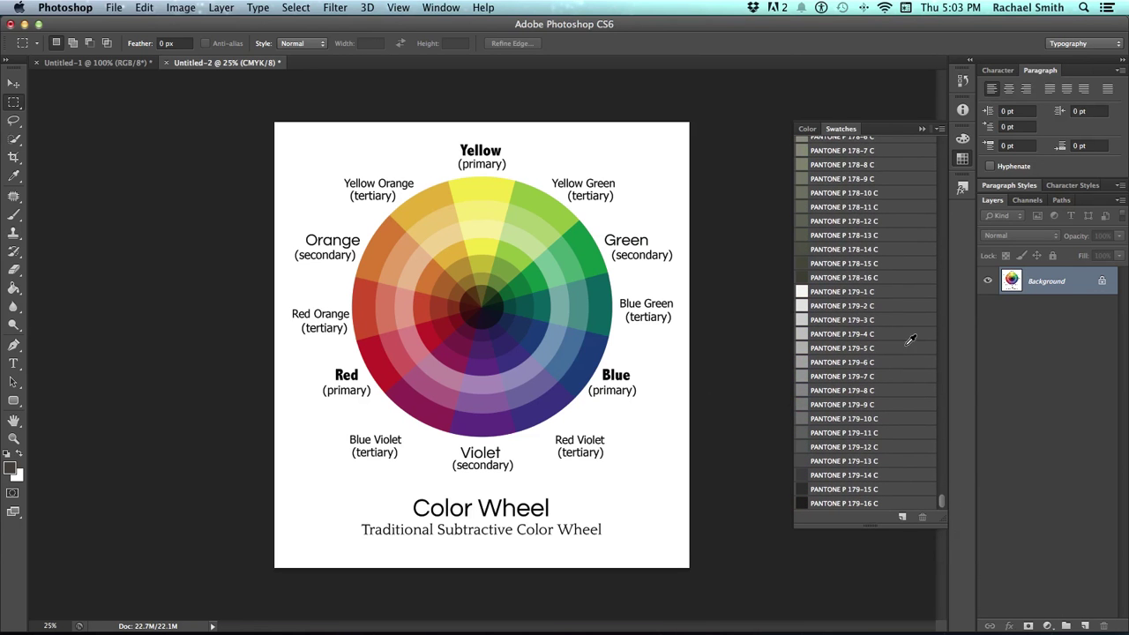
Reset Swatches to the default colours, replacing the Pantone set with Darker Red, Pale Cool Brown, etc.
click(940, 129)
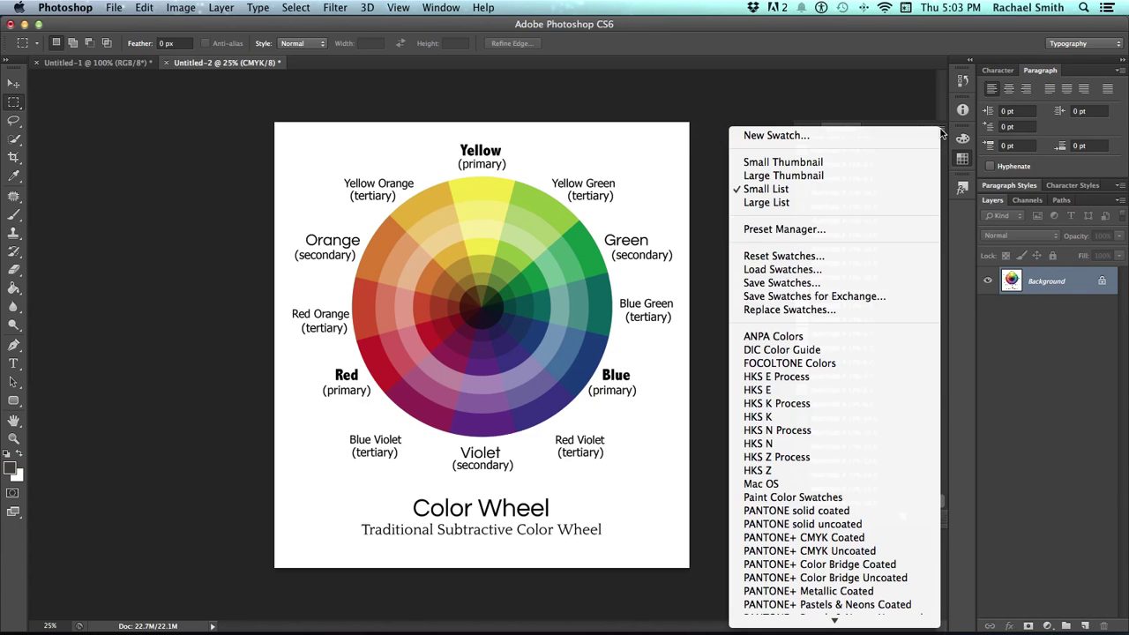
click(886, 258)
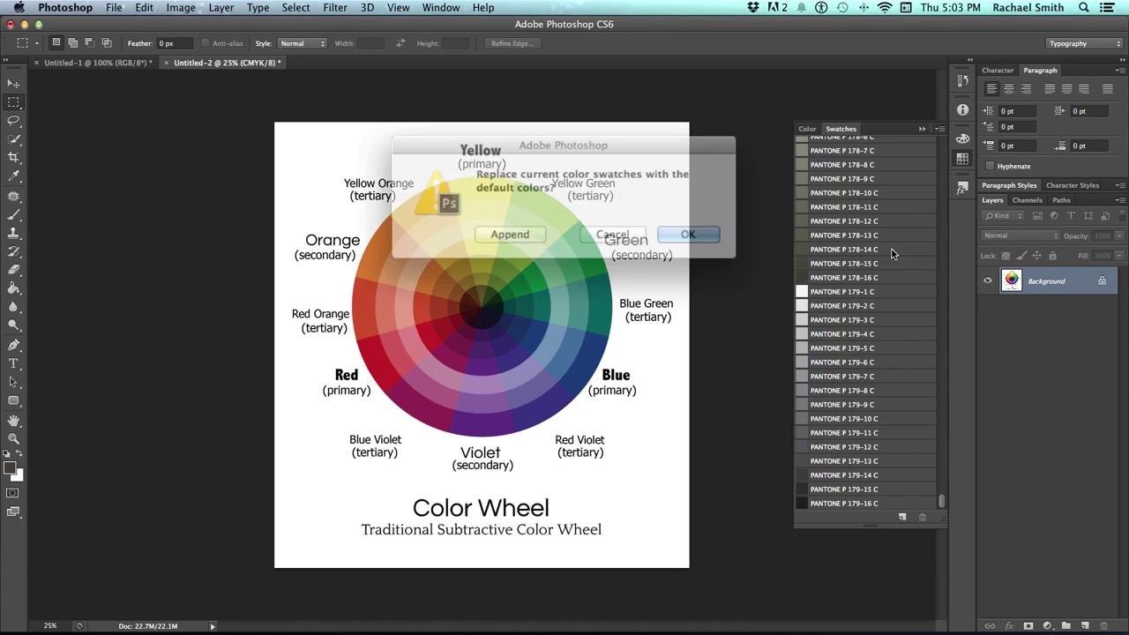
click(673, 231)
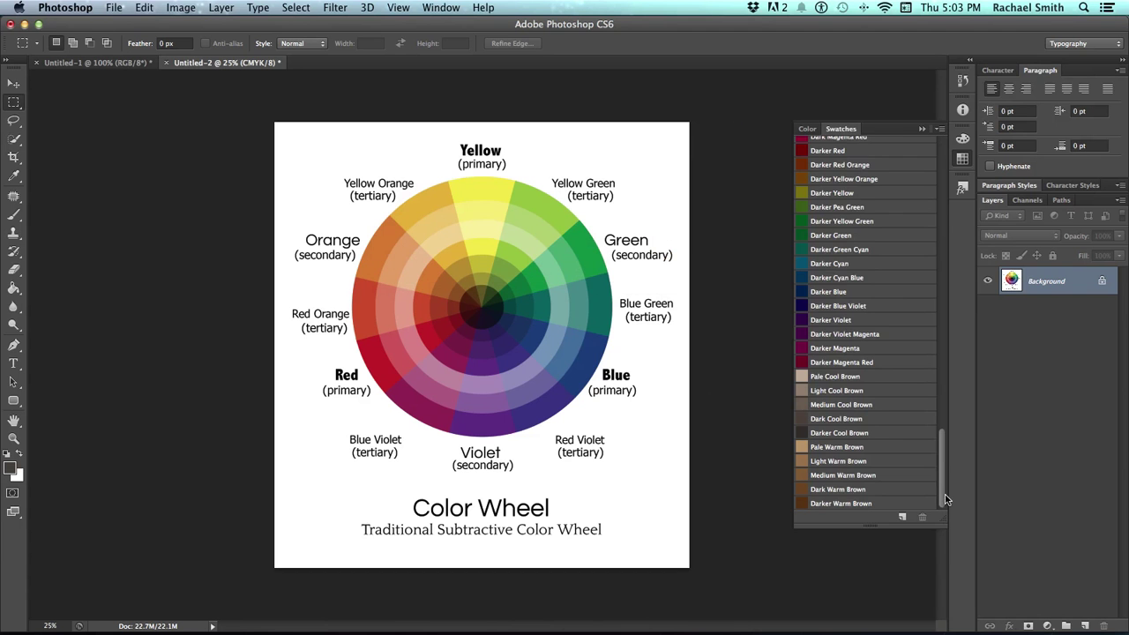